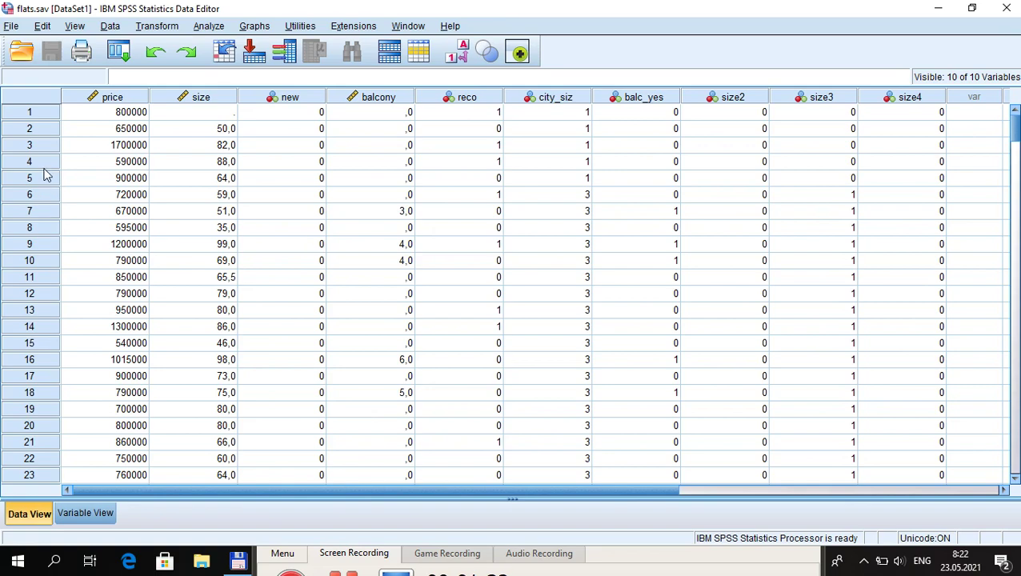
- Run a Frequencies analysis with frequency tables on all ten variables of the flats dataset
left_click_drag(1015, 132, 1016, 432)
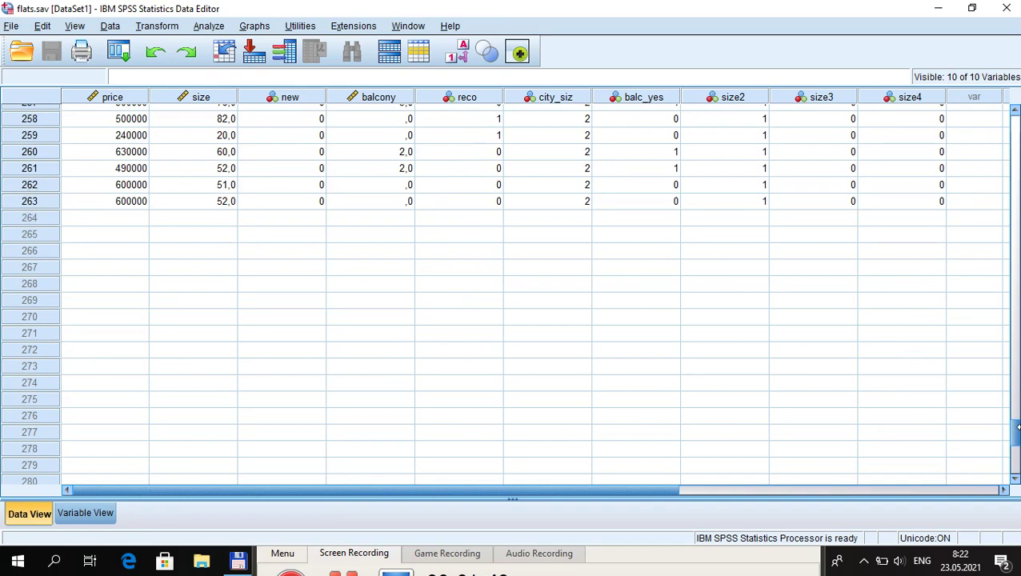
left_click_drag(1015, 432, 1015, 122)
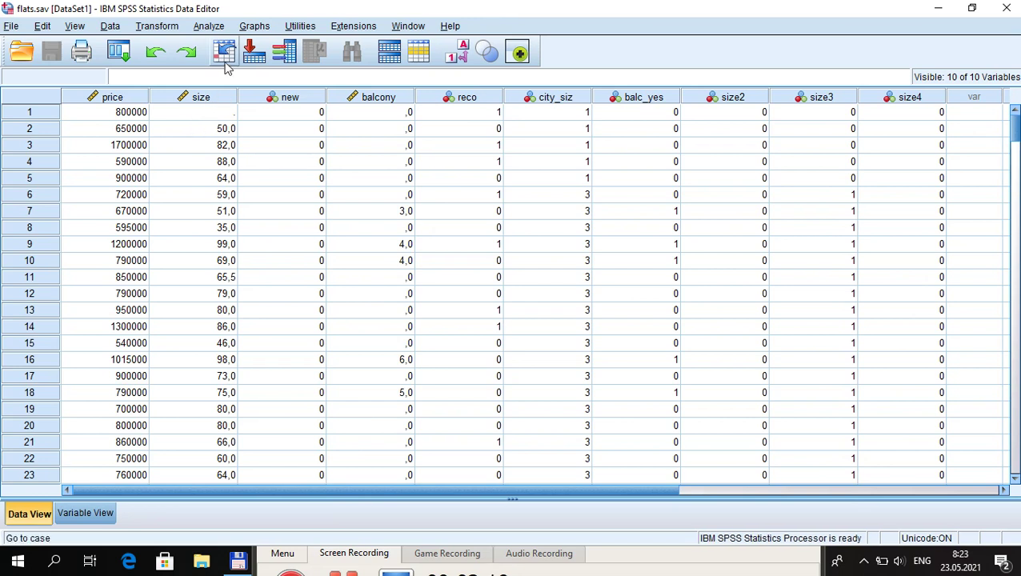
left_click(210, 29)
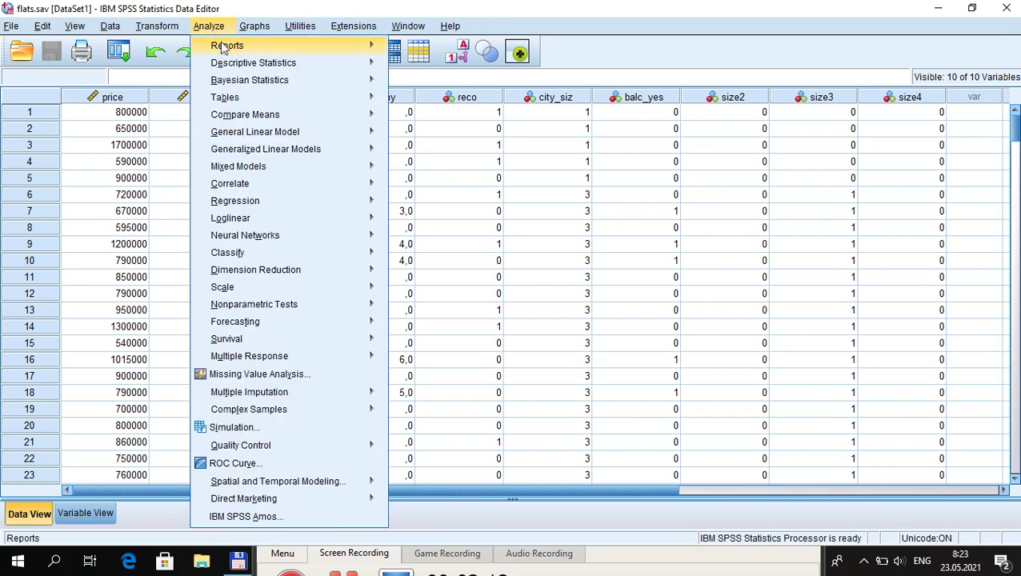
mouse_move(290, 66)
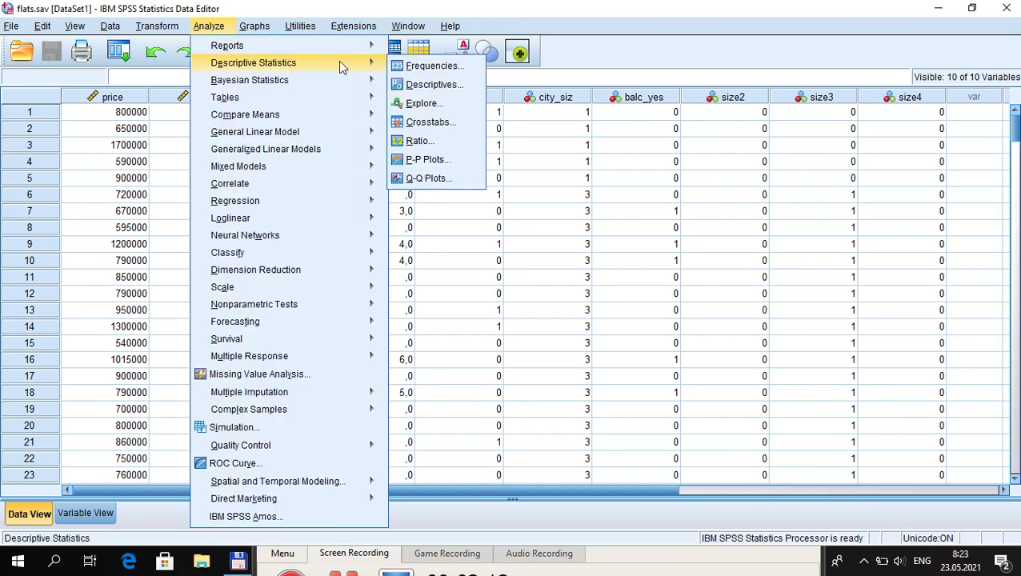
left_click(433, 67)
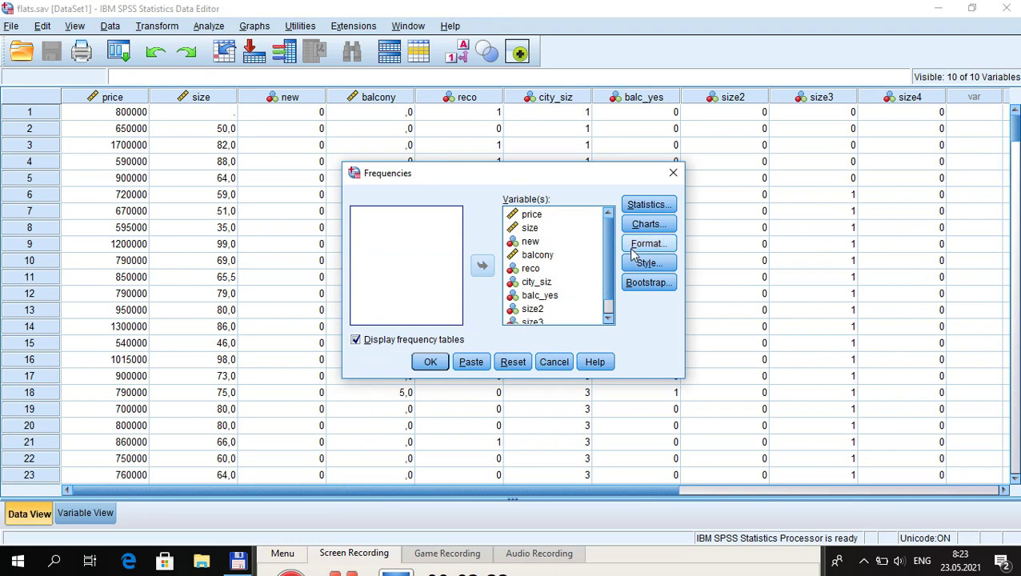
left_click(430, 363)
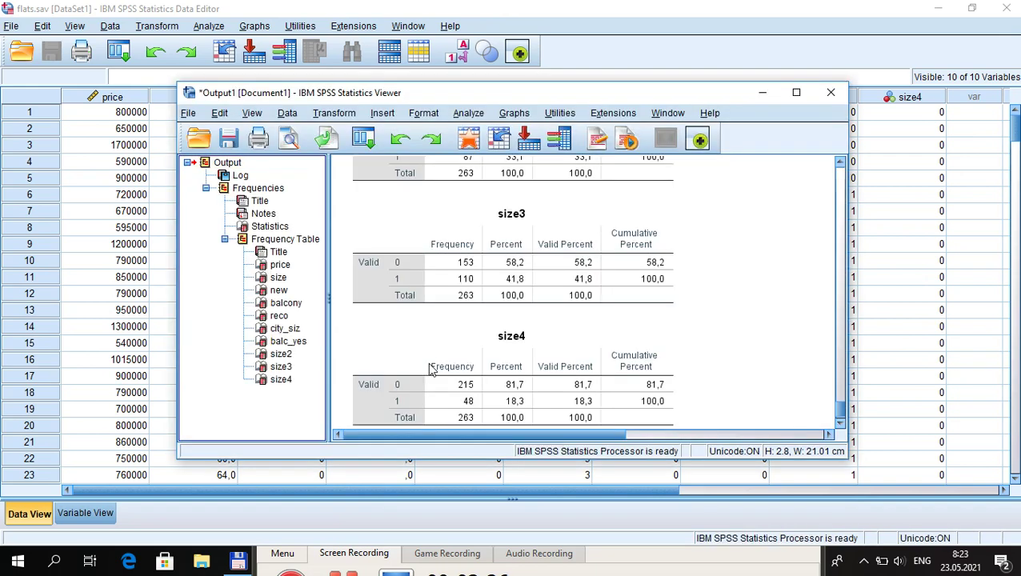
- Examine the valid and missing counts in the Statistics table and the size frequency table, comparing them with the data
left_click(797, 92)
left_click_drag(1015, 490, 1015, 115)
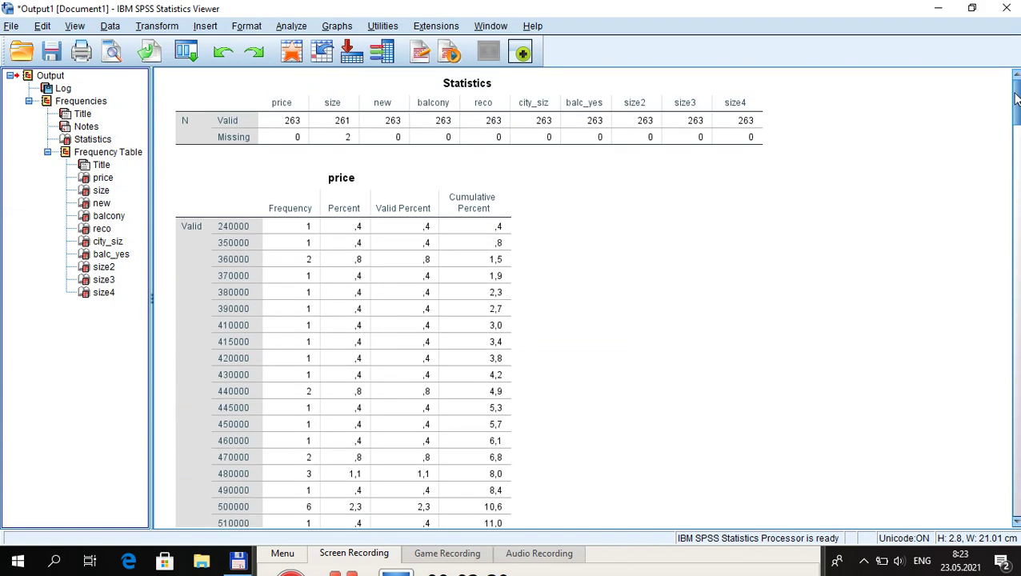
left_click(324, 137)
left_click_drag(1016, 113, 1016, 388)
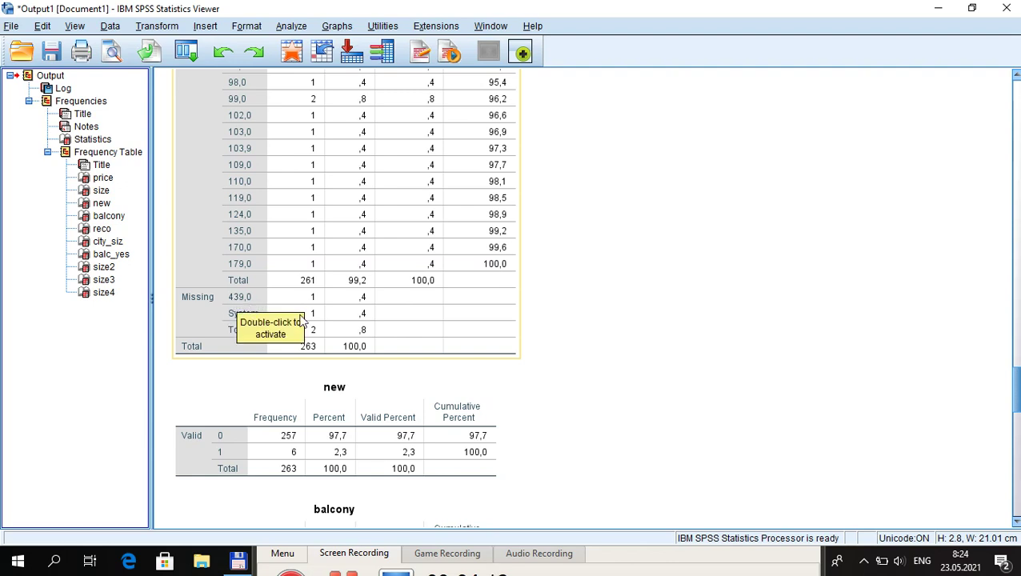
key("alt+Tab")
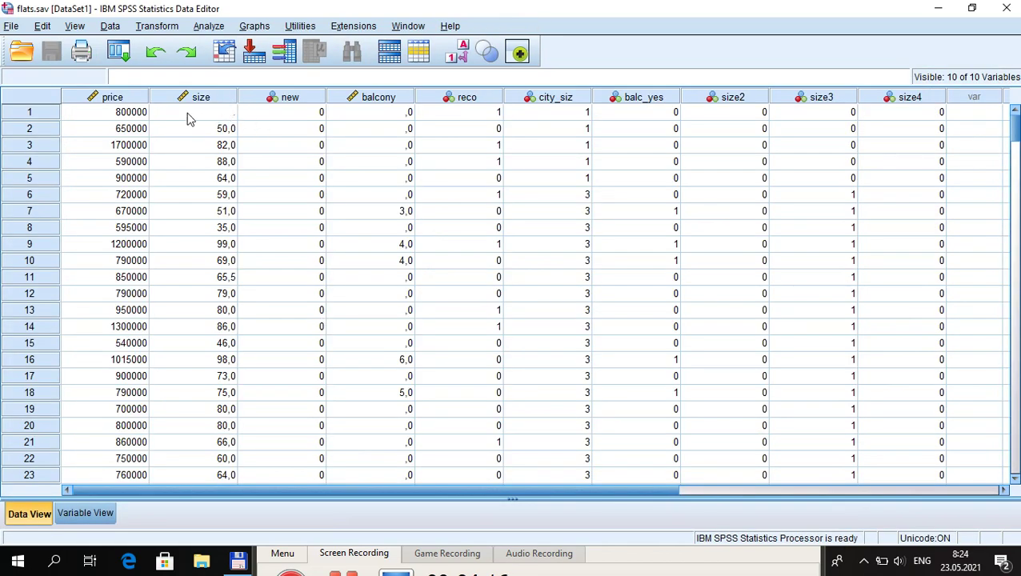
key("alt+Tab")
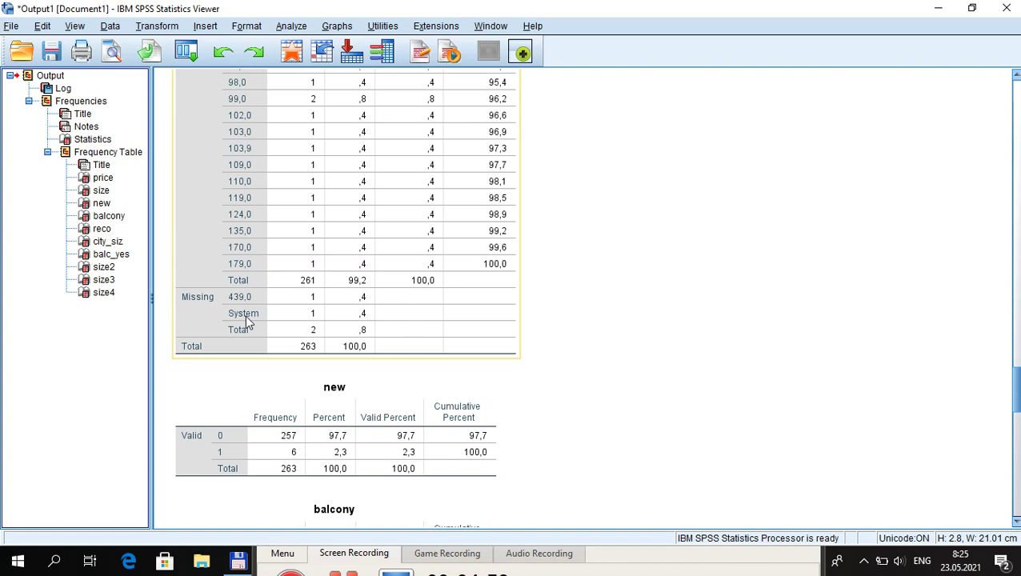
- Remove the user-defined missing range from the size variable by setting it to no missing values
key("alt+Tab")
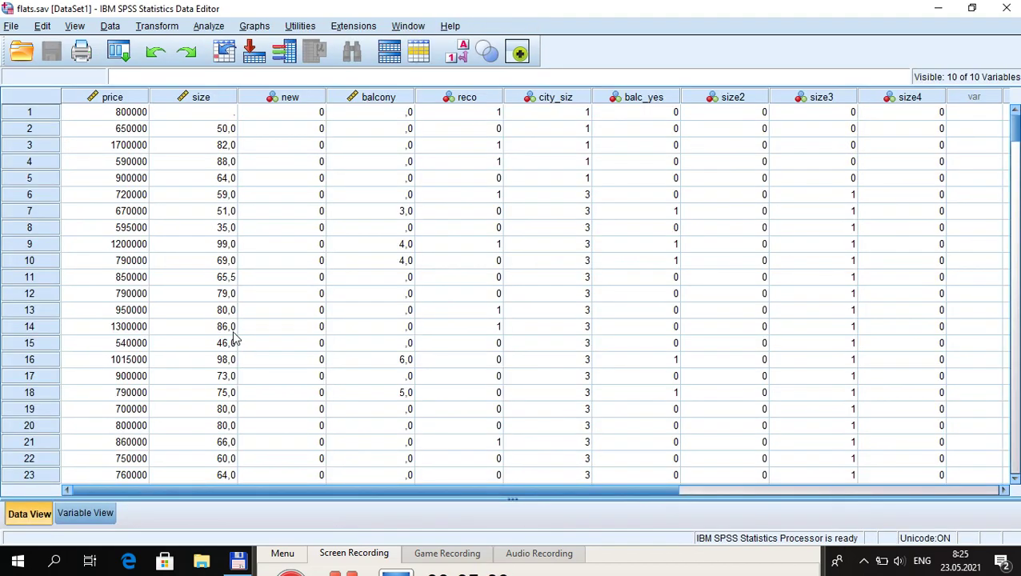
left_click(84, 515)
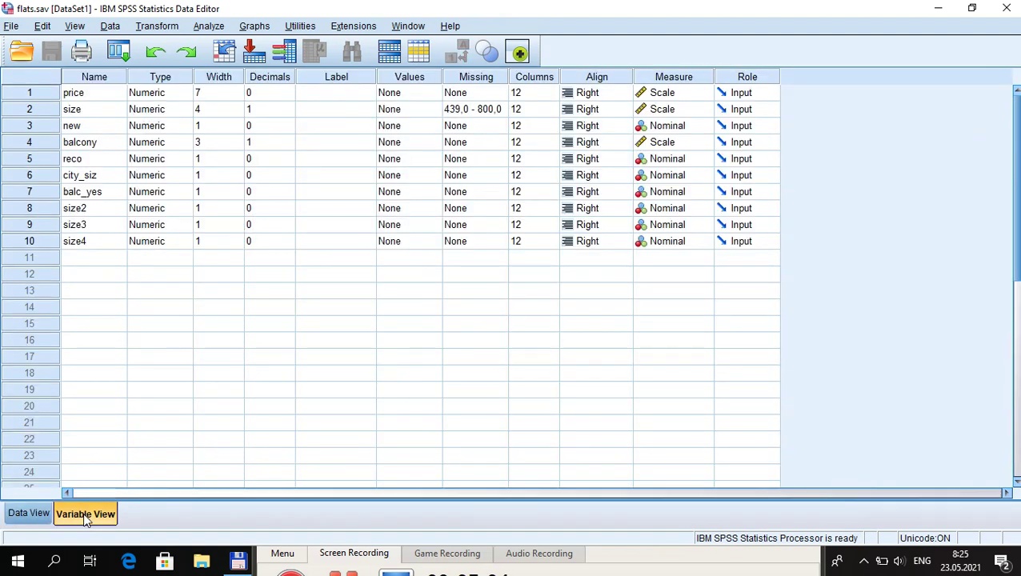
left_click(14, 112)
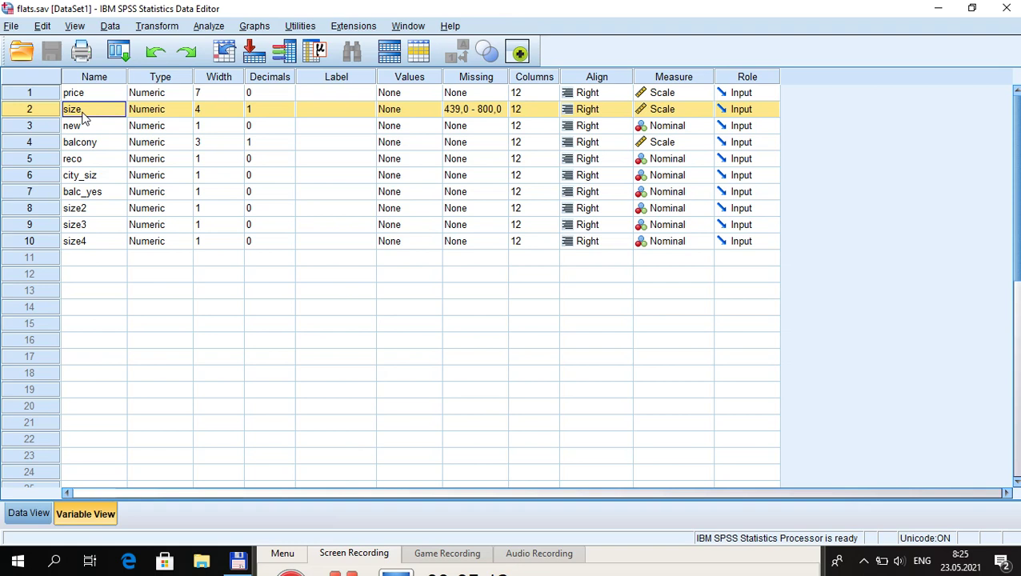
double_click(499, 109)
left_click(432, 228)
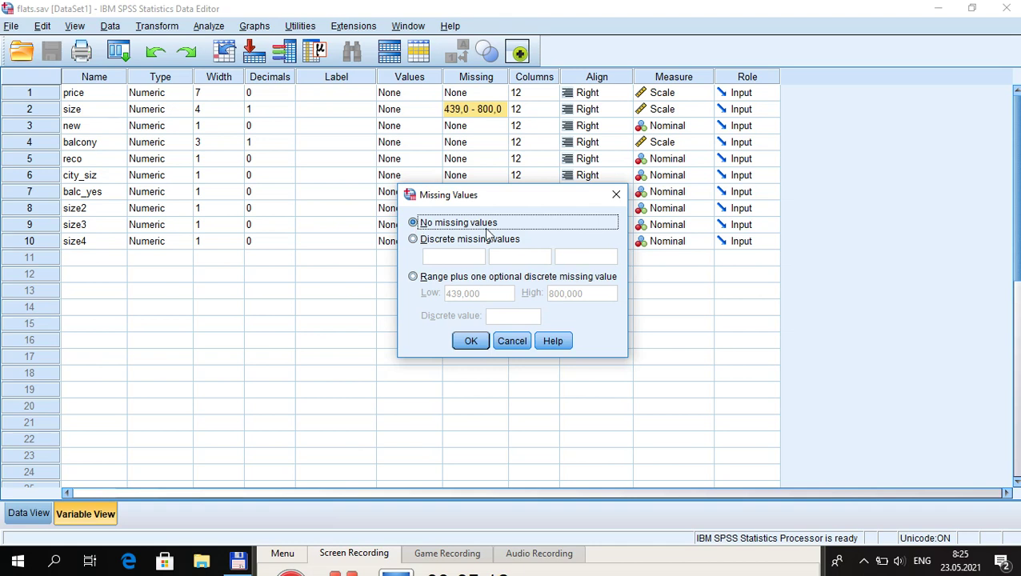
left_click(471, 340)
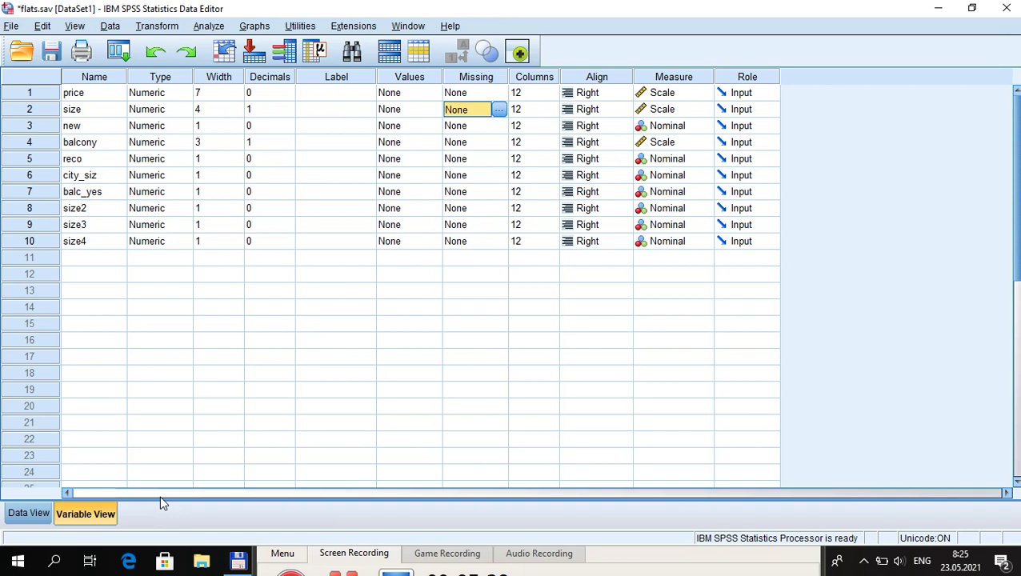
- Choose size as the variable for Recode into Same Variables
key("alt+Tab")
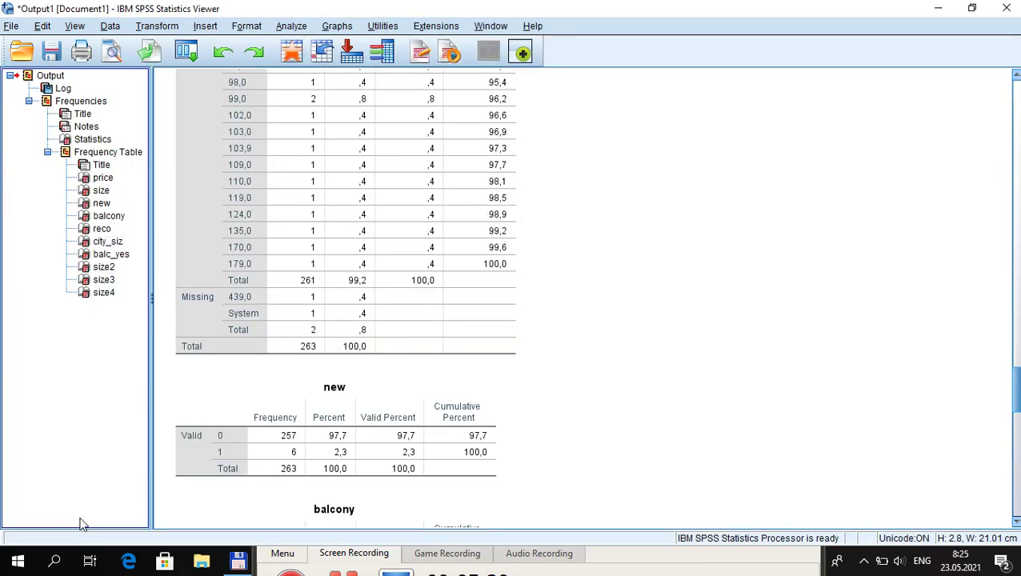
left_click(239, 343)
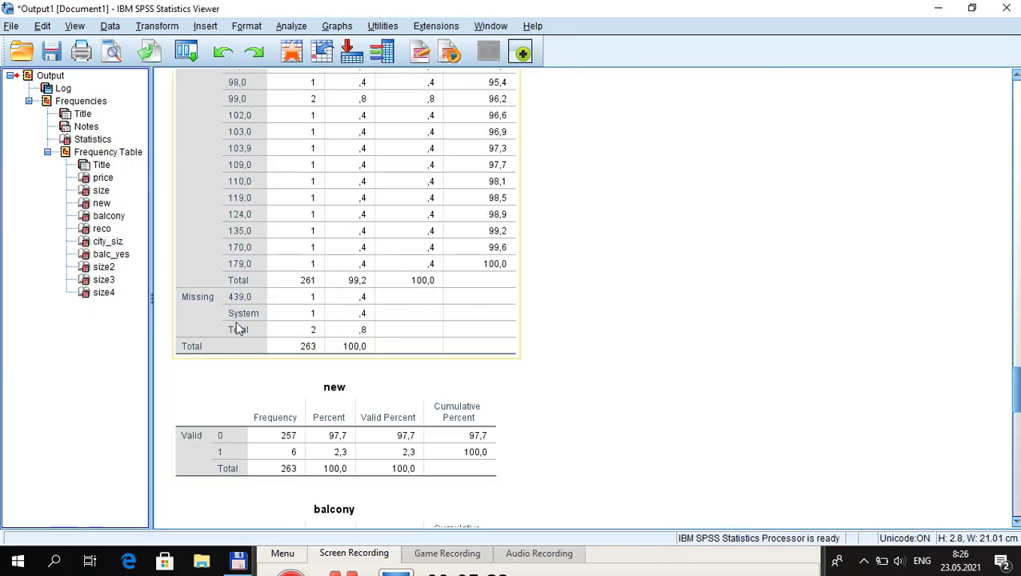
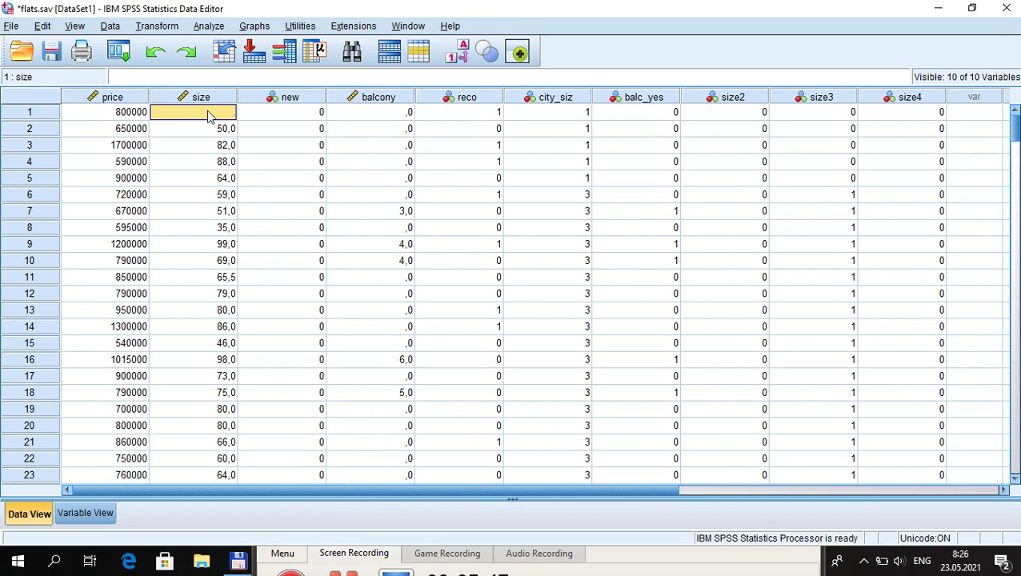
left_click(164, 29)
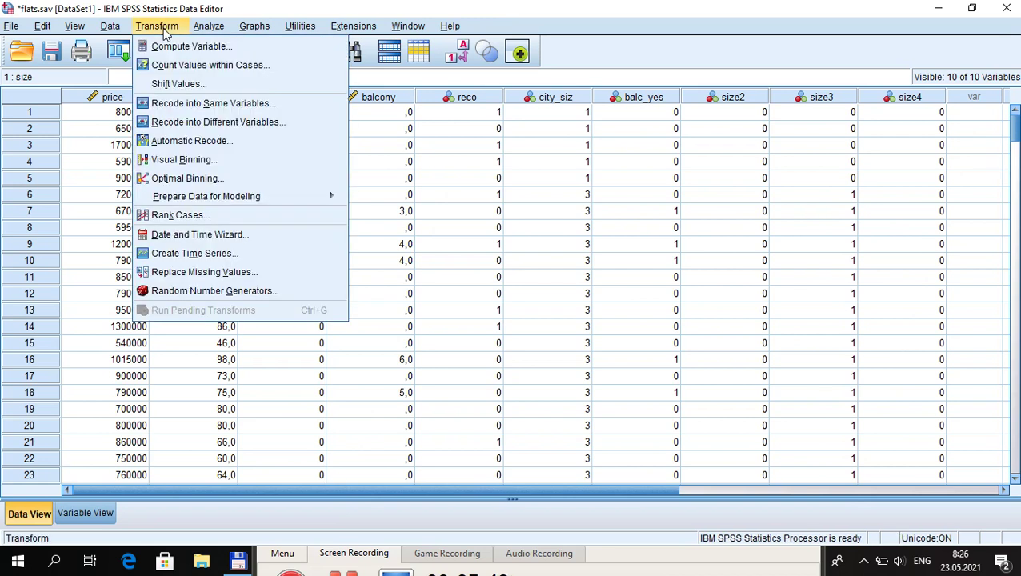
left_click(192, 106)
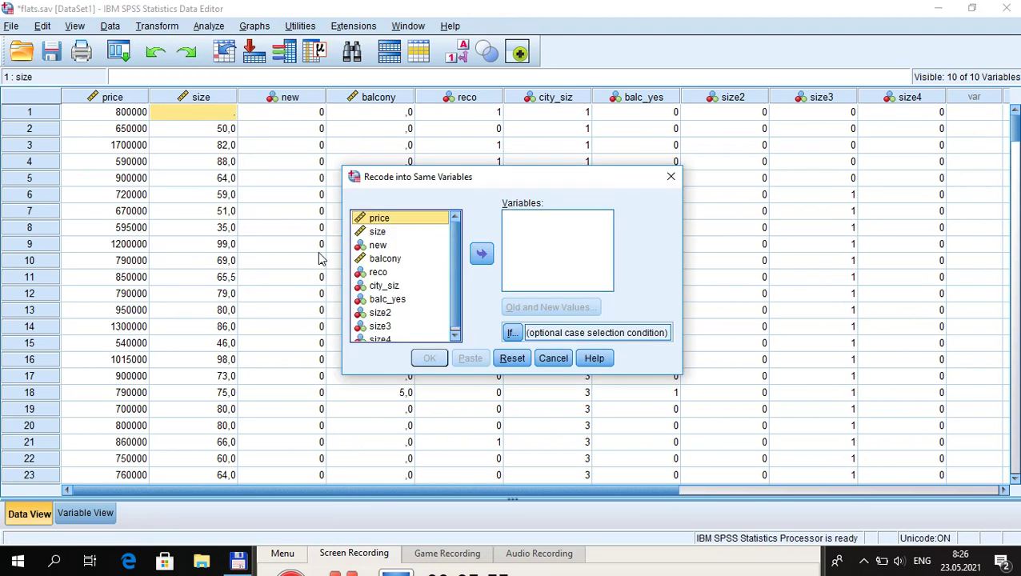
left_click(376, 232)
left_click(481, 255)
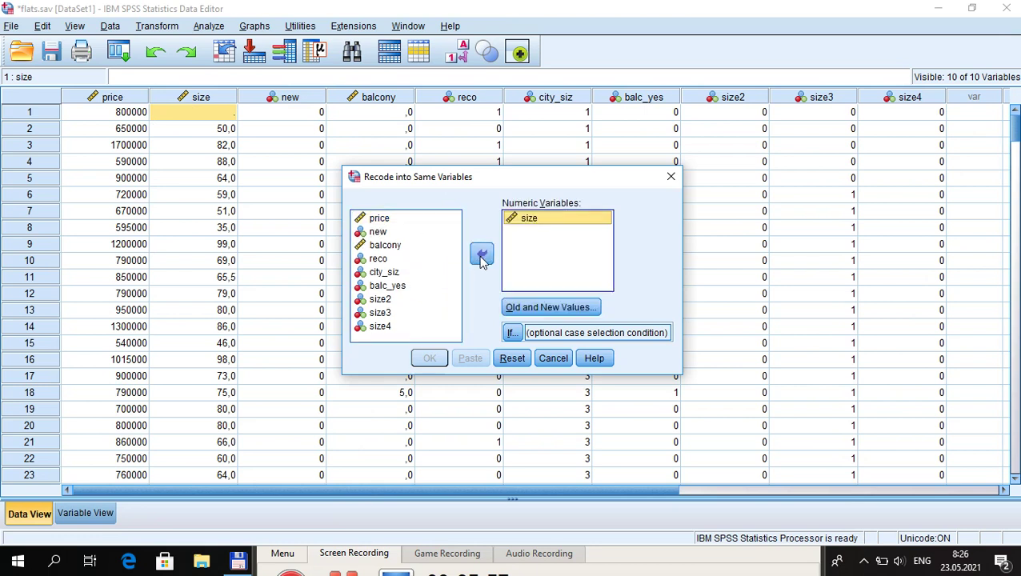
- Define the recode of system-missing values to 999 and run it on size
left_click(535, 310)
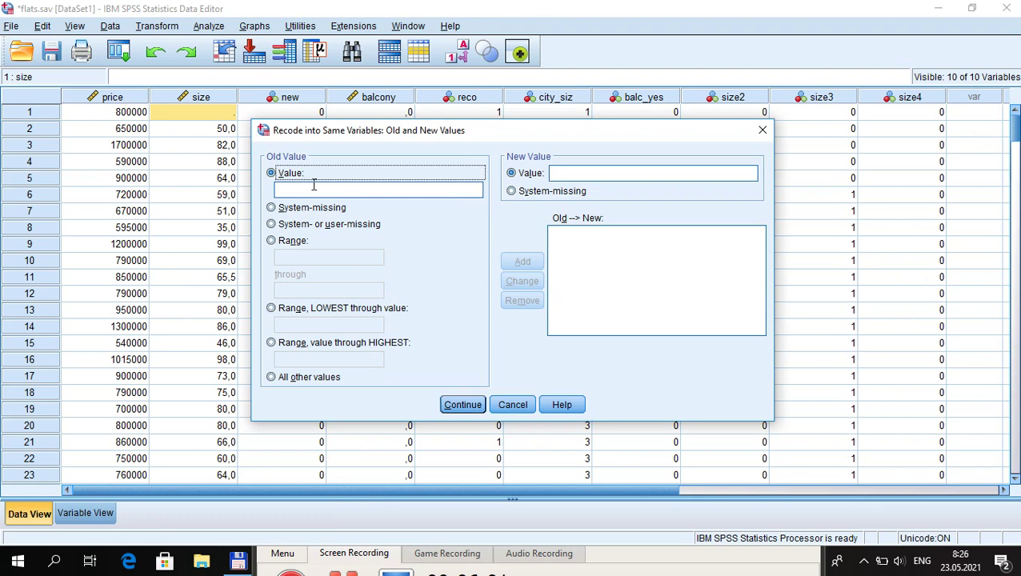
left_click(273, 208)
left_click(560, 173)
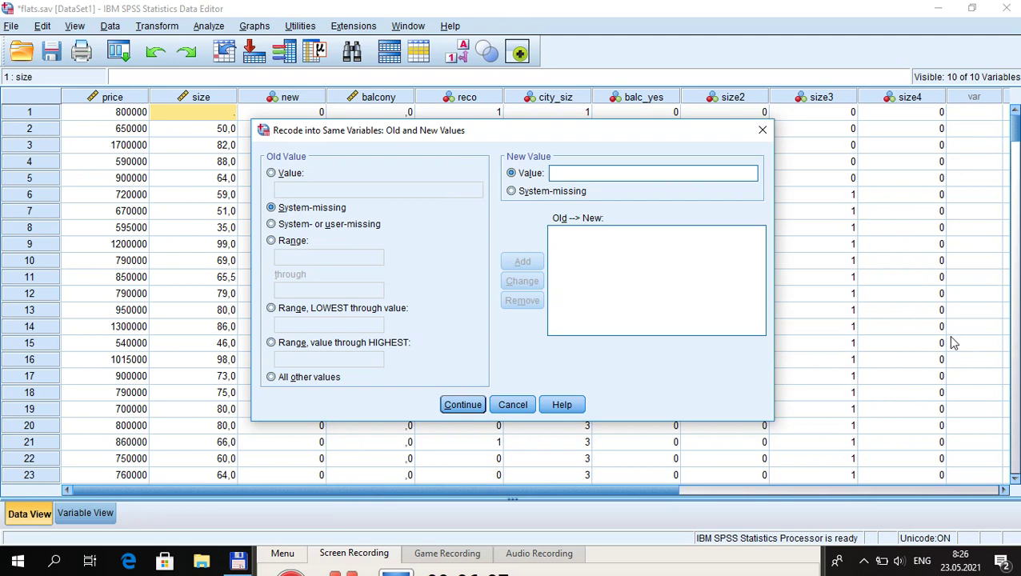
type("999")
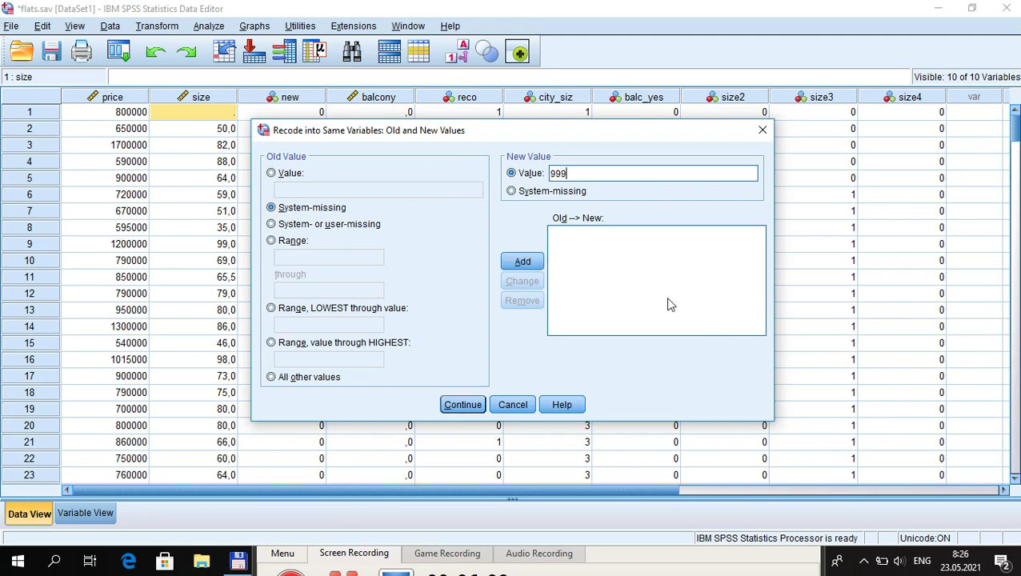
left_click(525, 262)
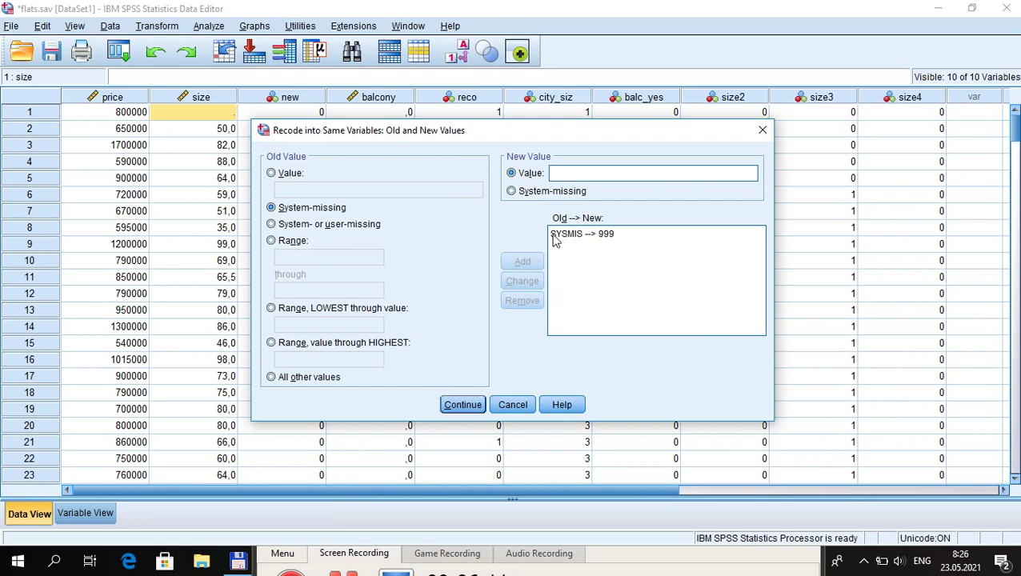
left_click(611, 237)
left_click(274, 381)
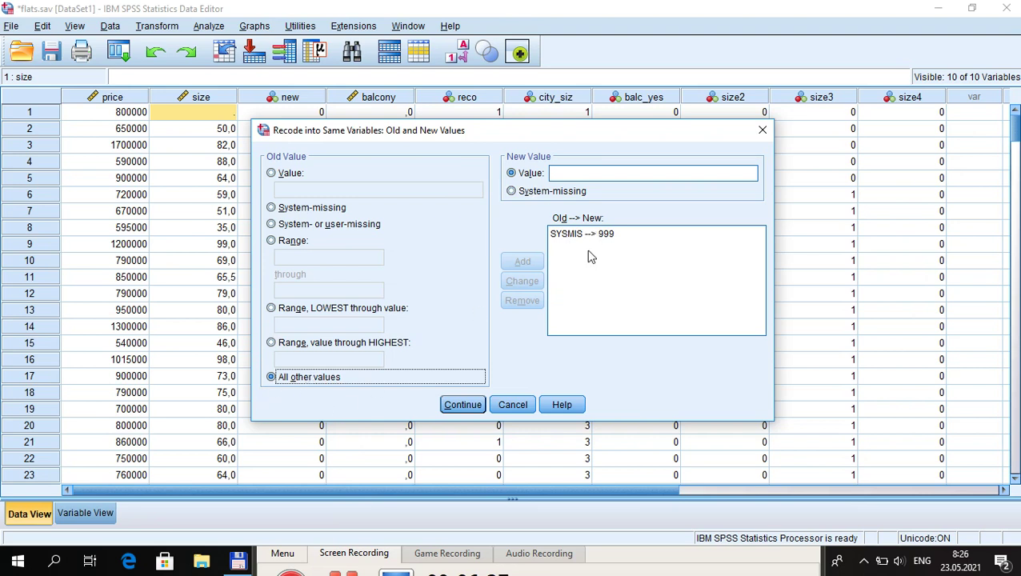
left_click(562, 245)
left_click(465, 406)
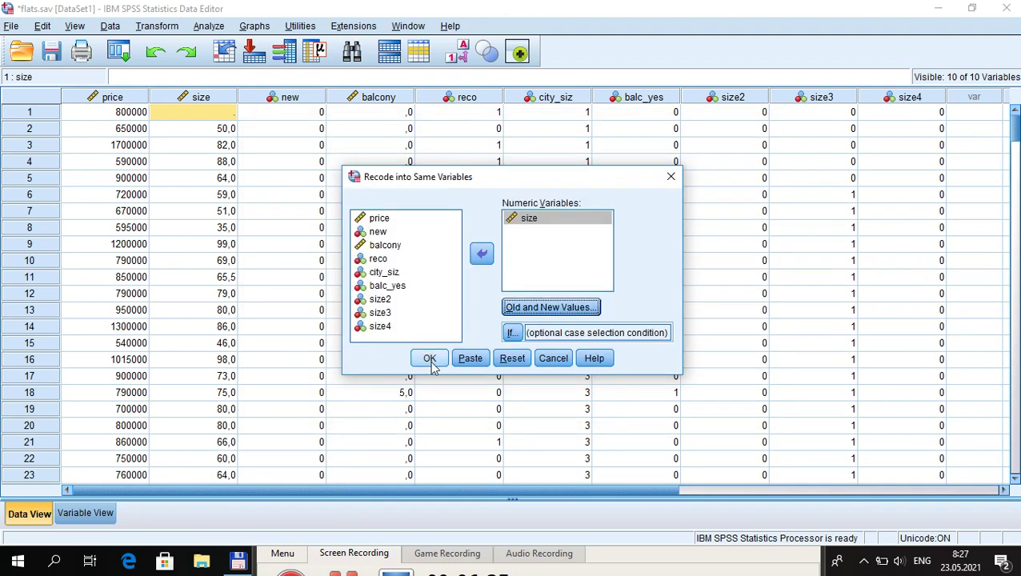
left_click(429, 359)
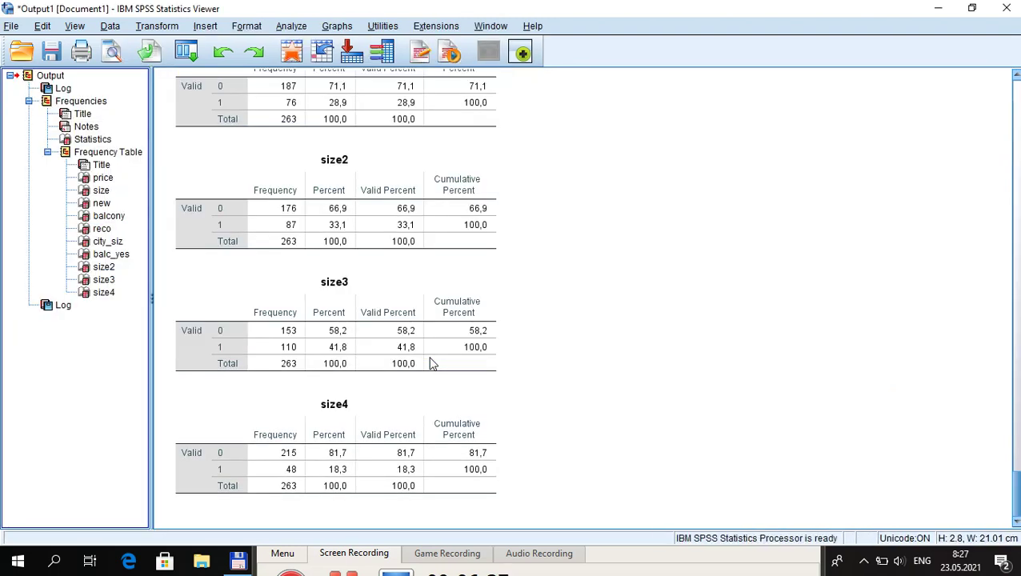
- Run Frequencies again on all ten variables using the recoded size data
key("alt+Tab")
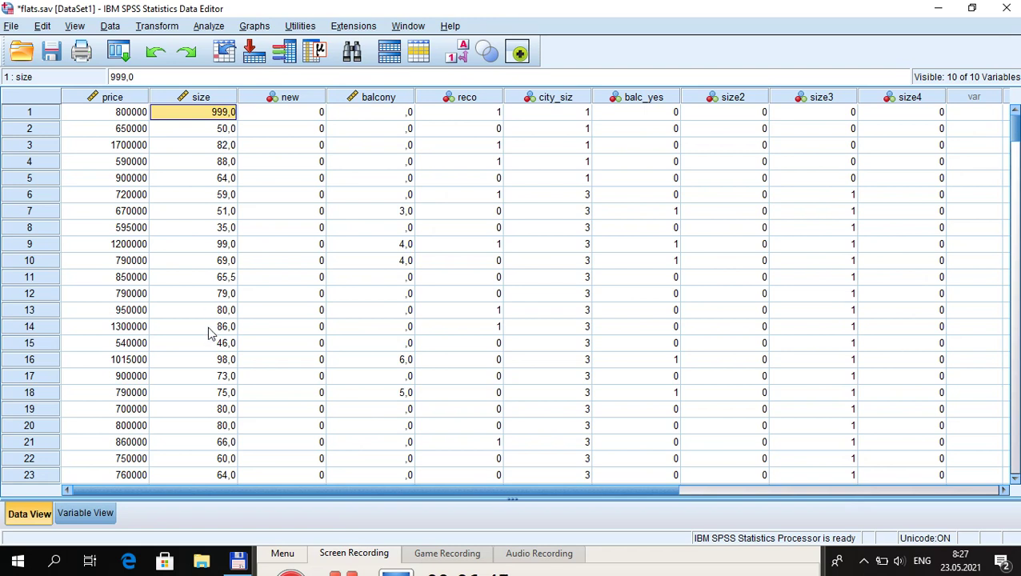
left_click(207, 27)
mouse_move(342, 64)
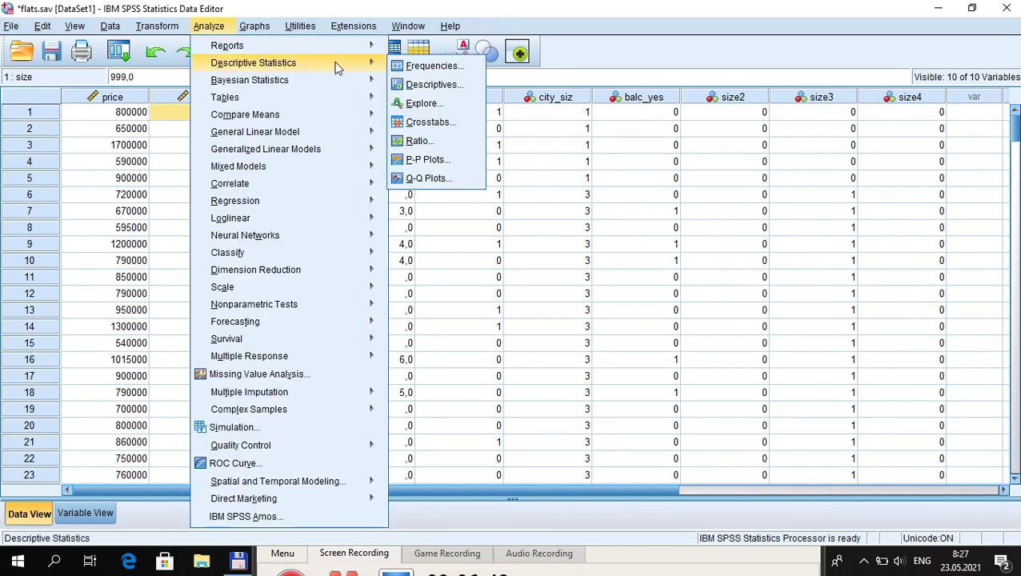
left_click(426, 66)
left_click(430, 361)
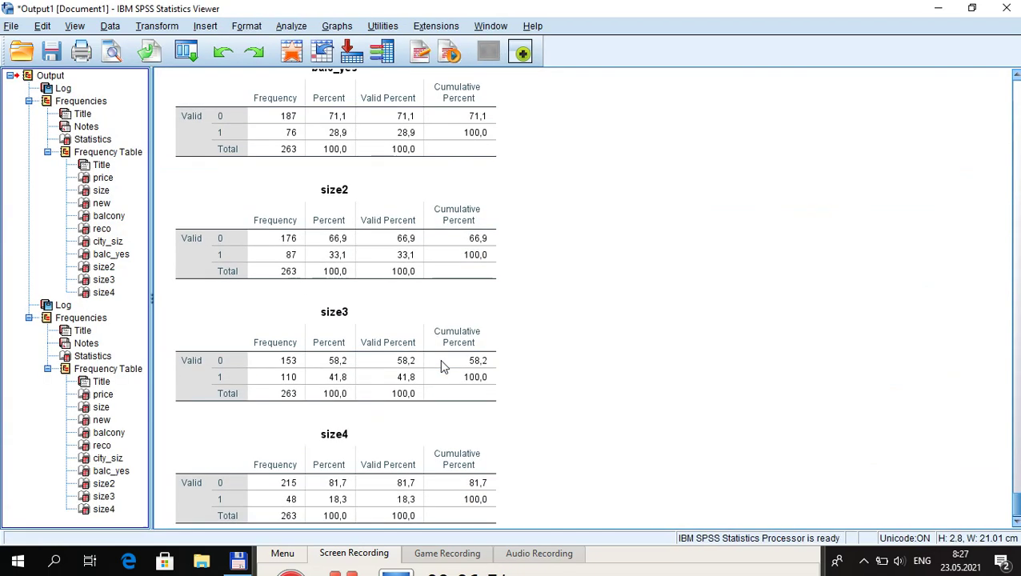
- Check the valid and missing counts in the new Statistics table against the size column in the data
left_click(93, 357)
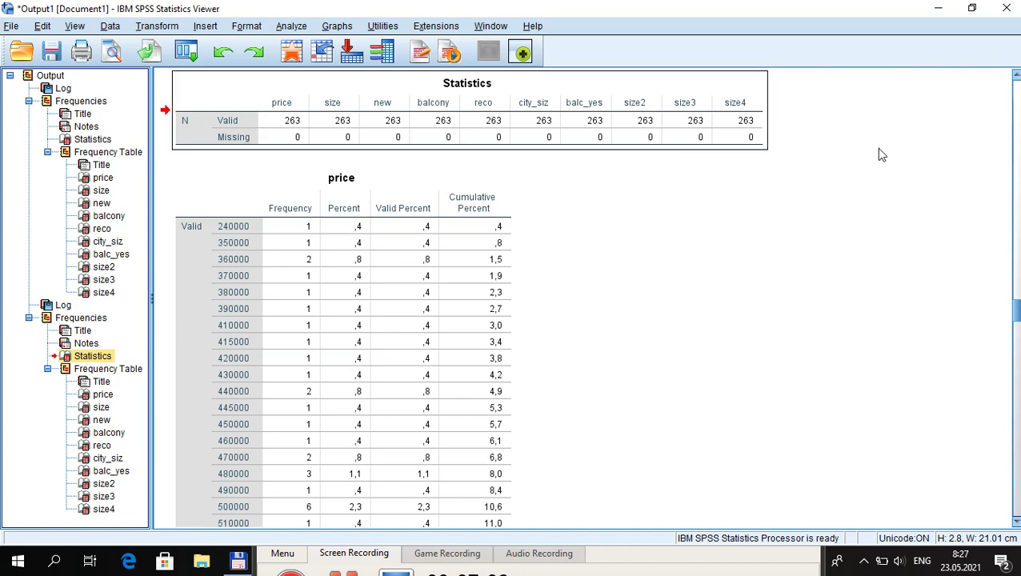
key("alt+Tab")
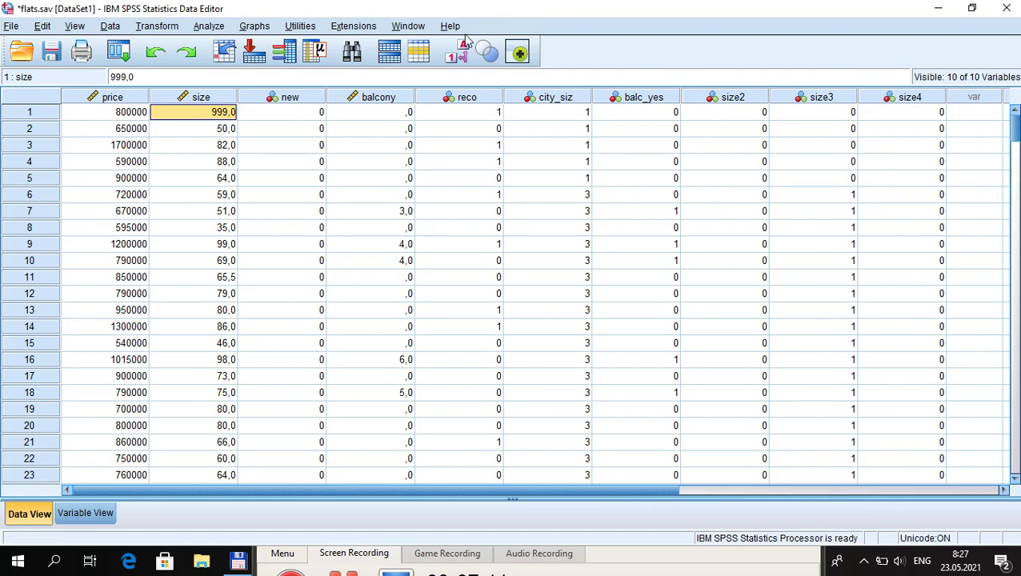
left_click(213, 98)
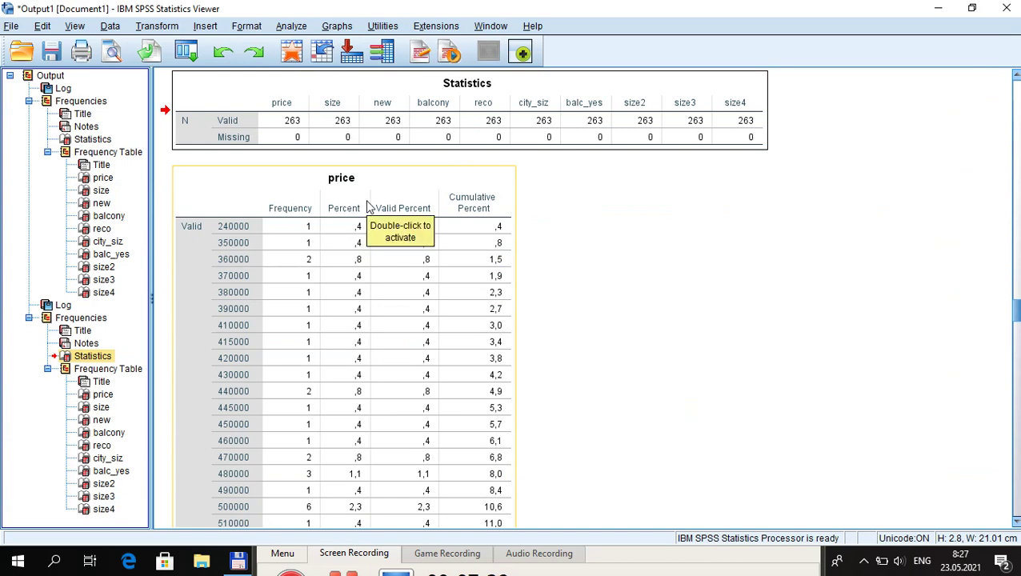
key("alt+Tab")
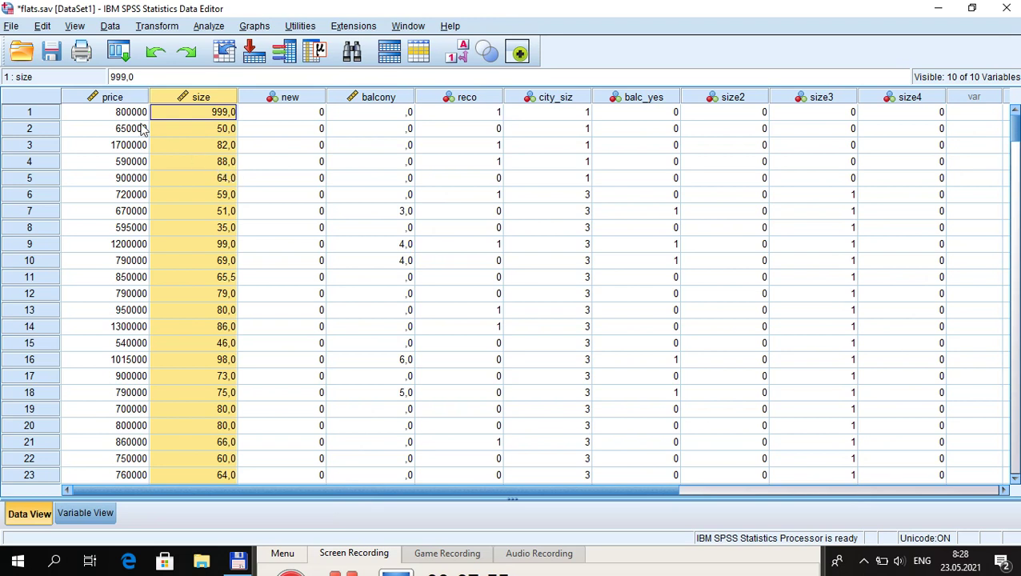
- Examine the General and Language options, including the output language and locale, without changing any setting
left_click(41, 28)
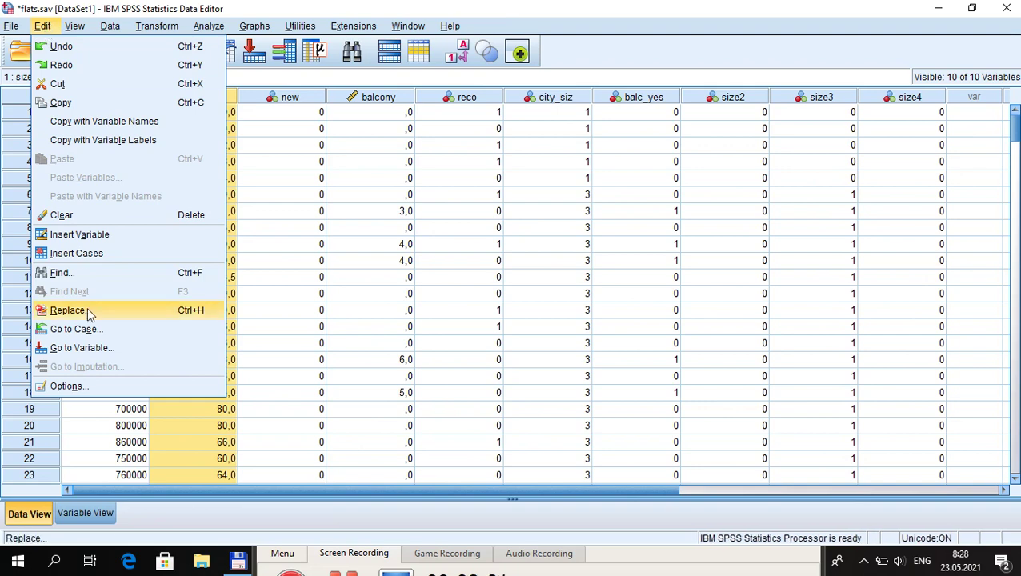
left_click(68, 385)
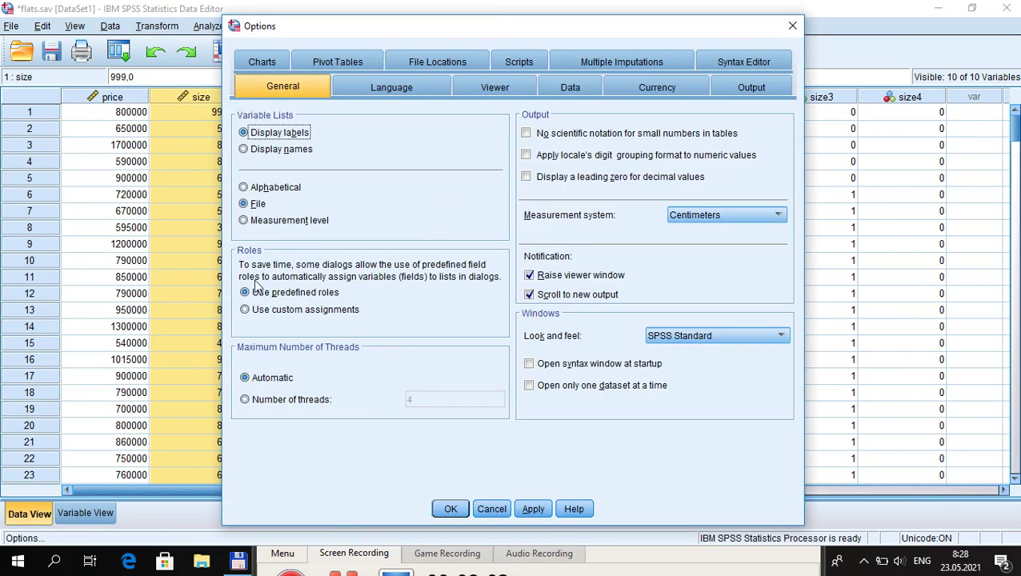
left_click(392, 88)
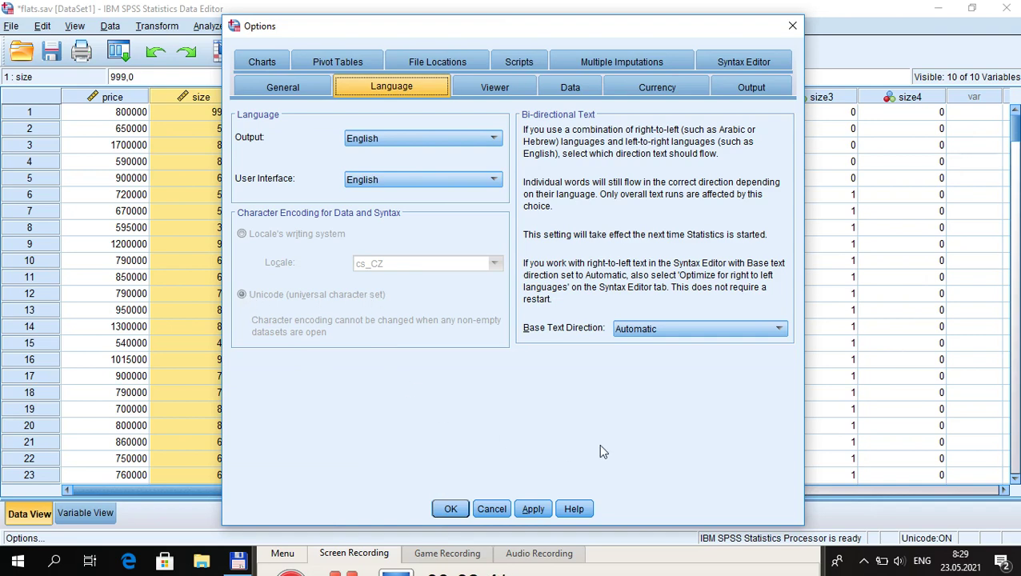
key("Escape")
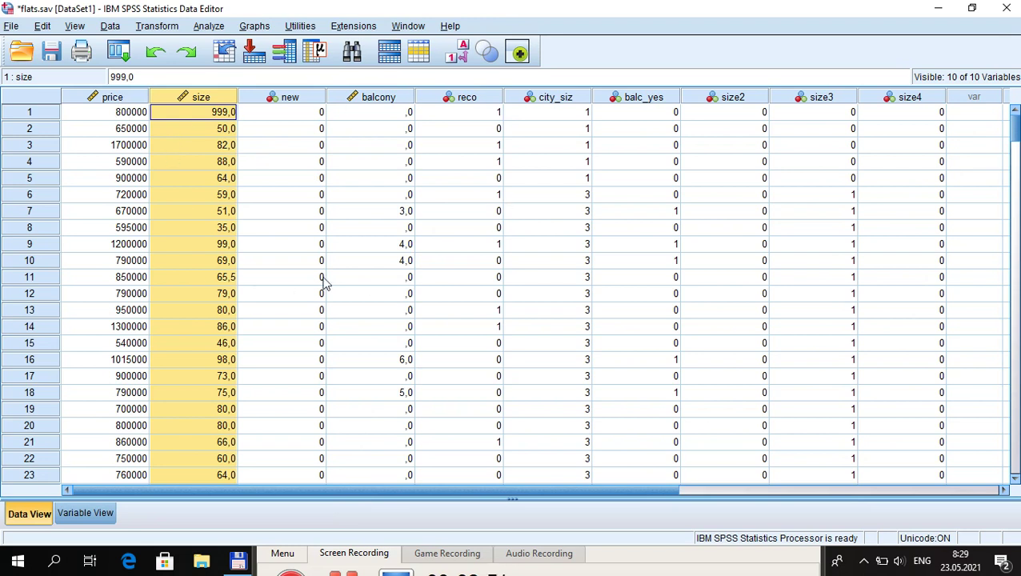
- Review the order of the price, size, new and balcony variables across the first data row
left_click(126, 118)
left_click(185, 118)
left_click(282, 118)
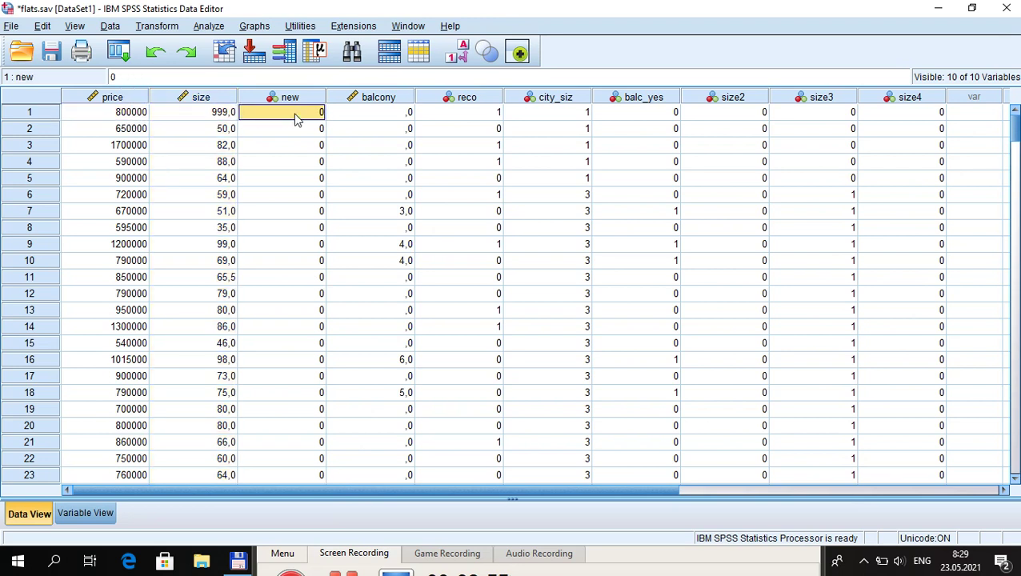
left_click(115, 99)
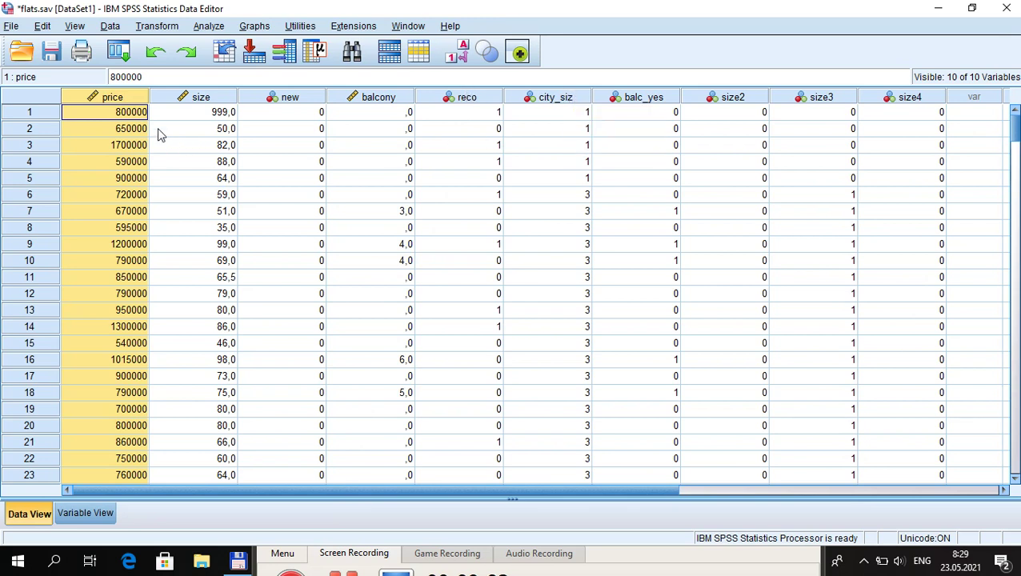
left_click(129, 114)
left_click(277, 116)
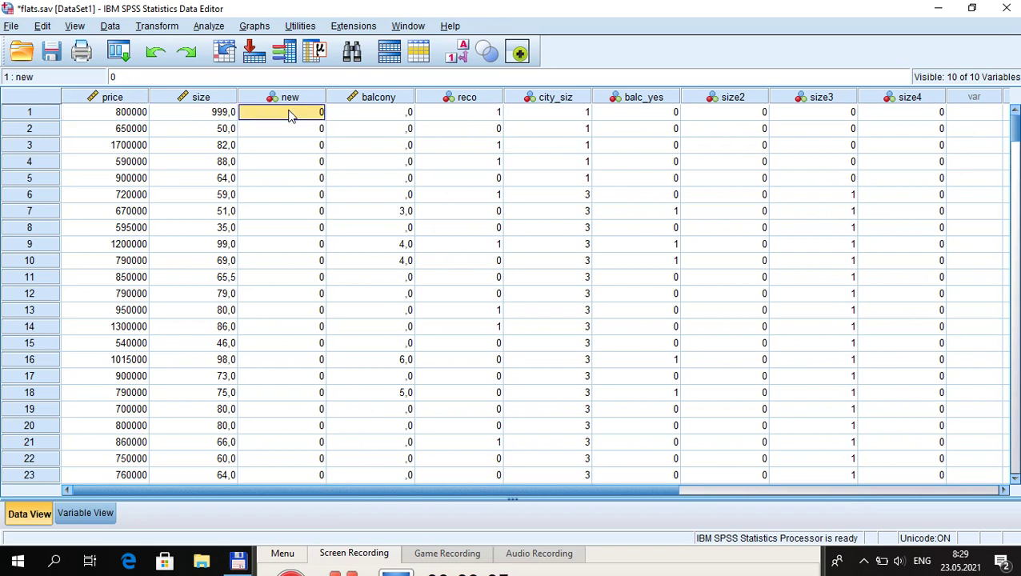
left_click(386, 117)
left_click(222, 116)
left_click(150, 120)
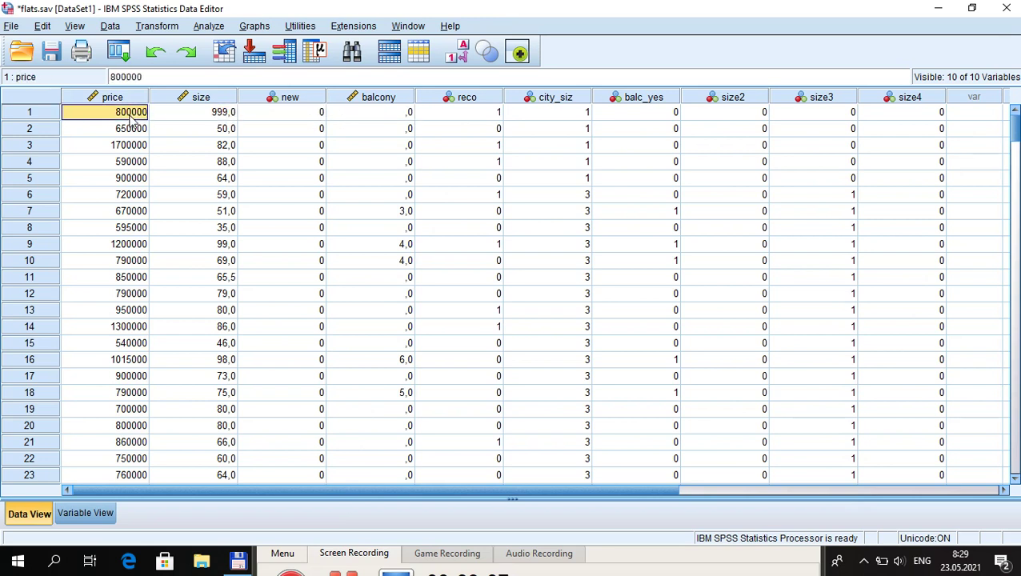
left_click(187, 119)
left_click(289, 114)
left_click(372, 122)
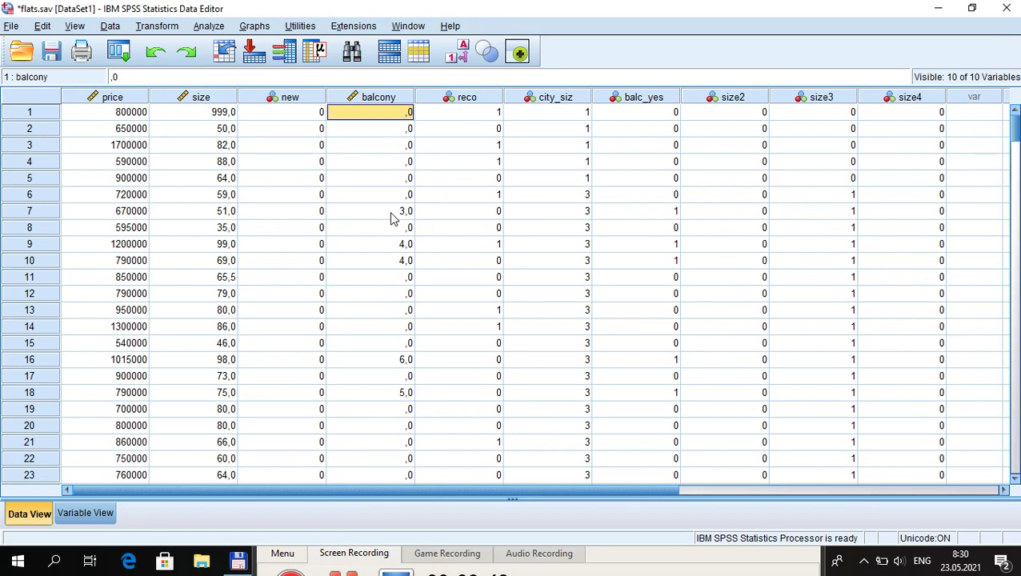
- Save the dataset in the conversion folder as a Tab delimited (*.dat) file named flats, without writing variable names
left_click(96, 119)
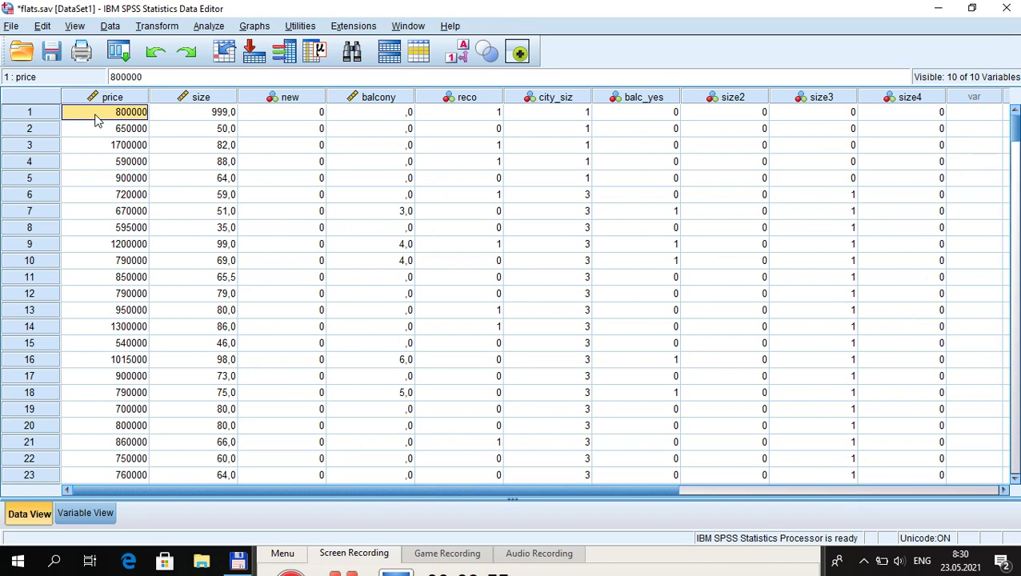
left_click(11, 27)
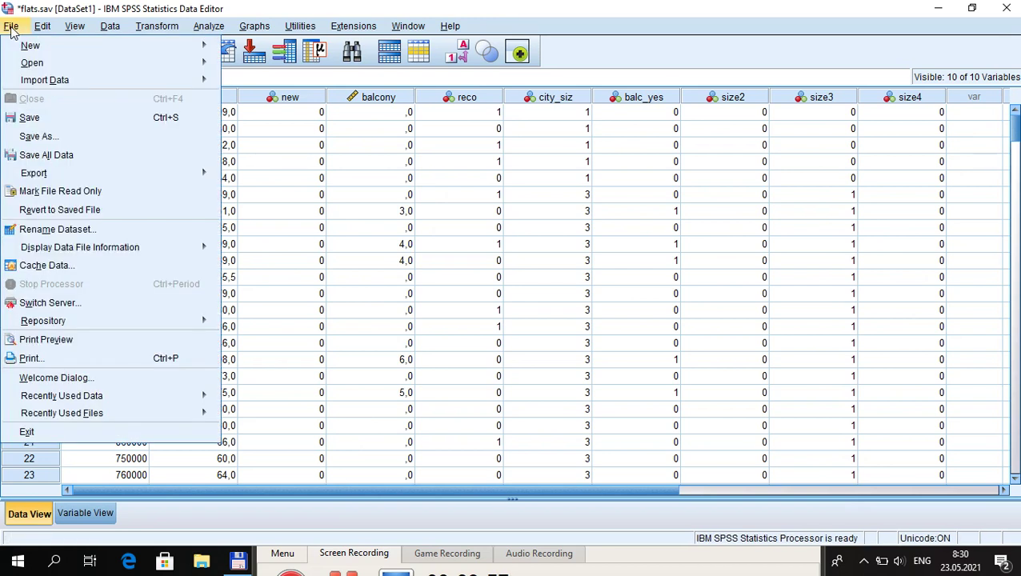
left_click(49, 138)
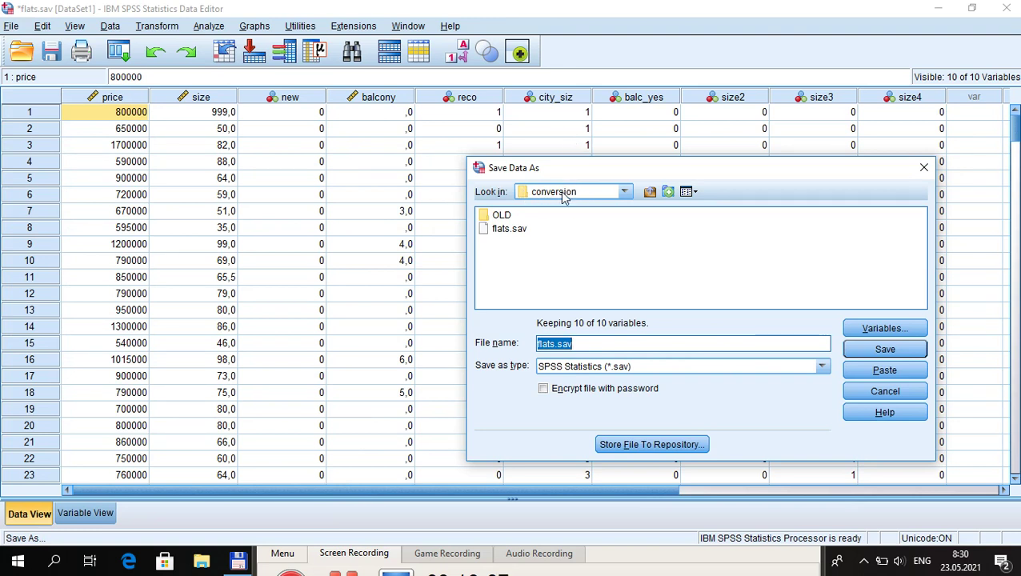
left_click(636, 367)
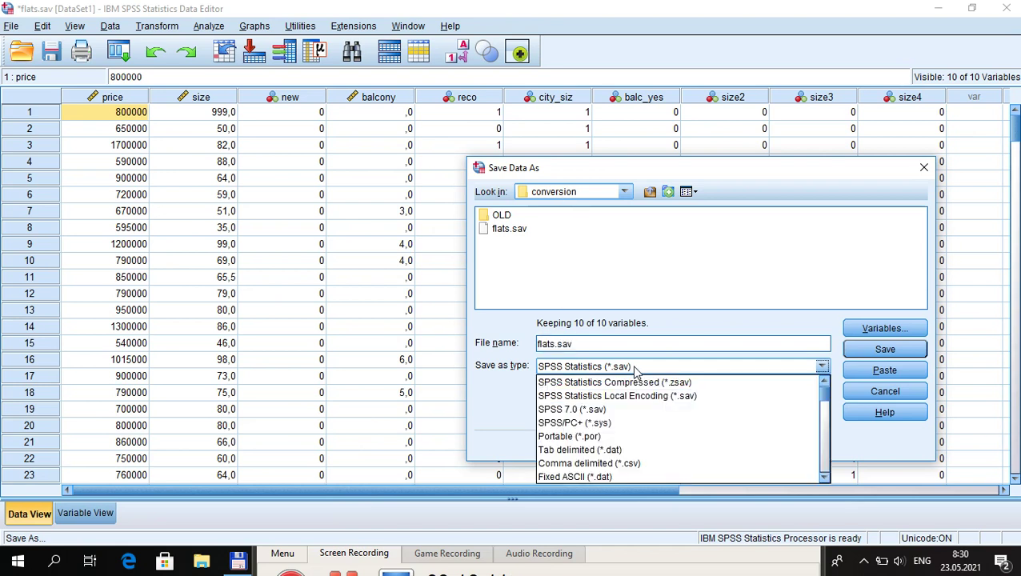
left_click(559, 451)
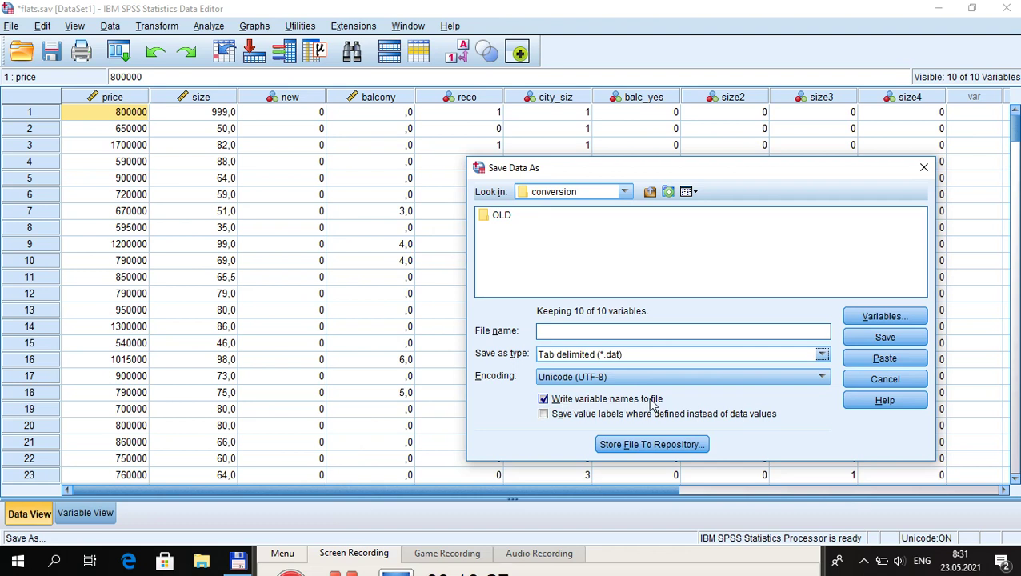
left_click(543, 400)
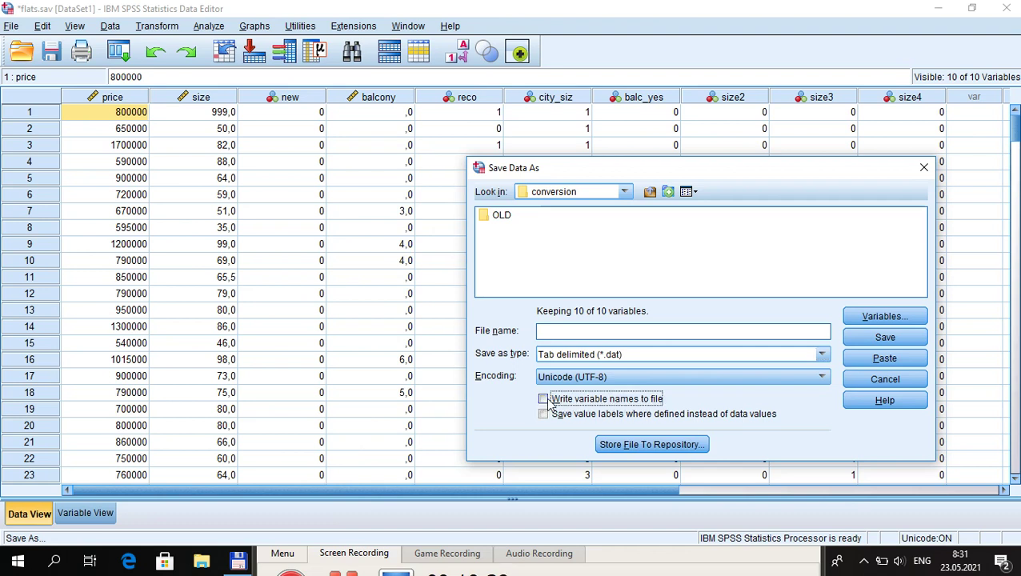
left_click(551, 329)
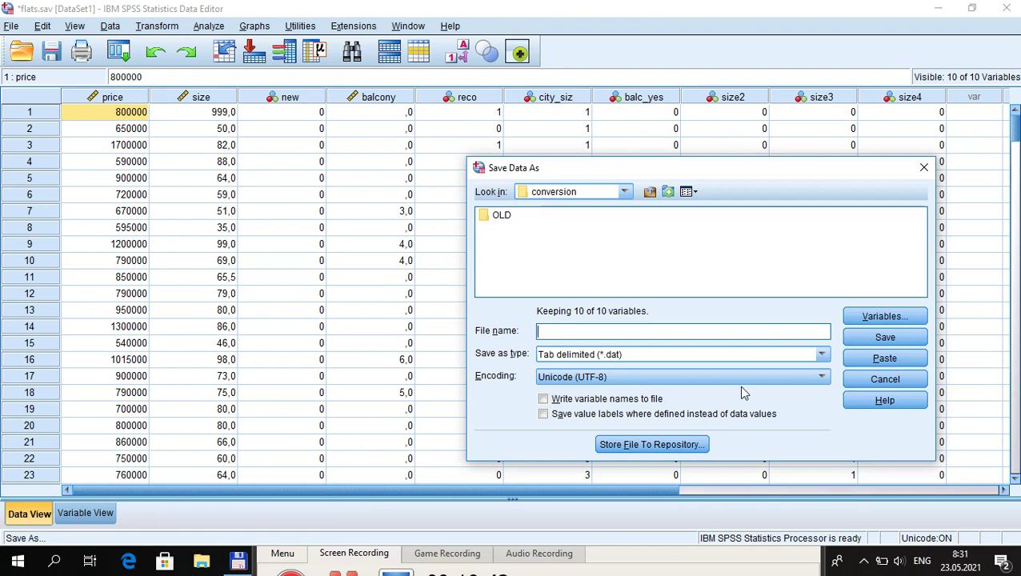
type("flats")
left_click(878, 338)
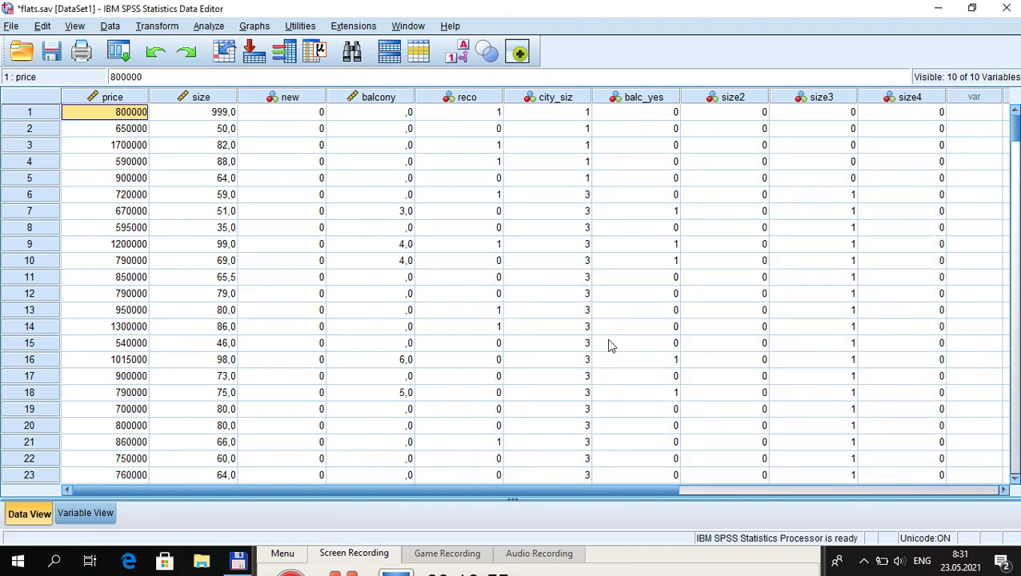
- Switch to Total Commander and select the exported flats.dat file in the conversion folder
key("alt+Tab")
key("Tab")
key("Tab")
key("Tab")
key("Tab")
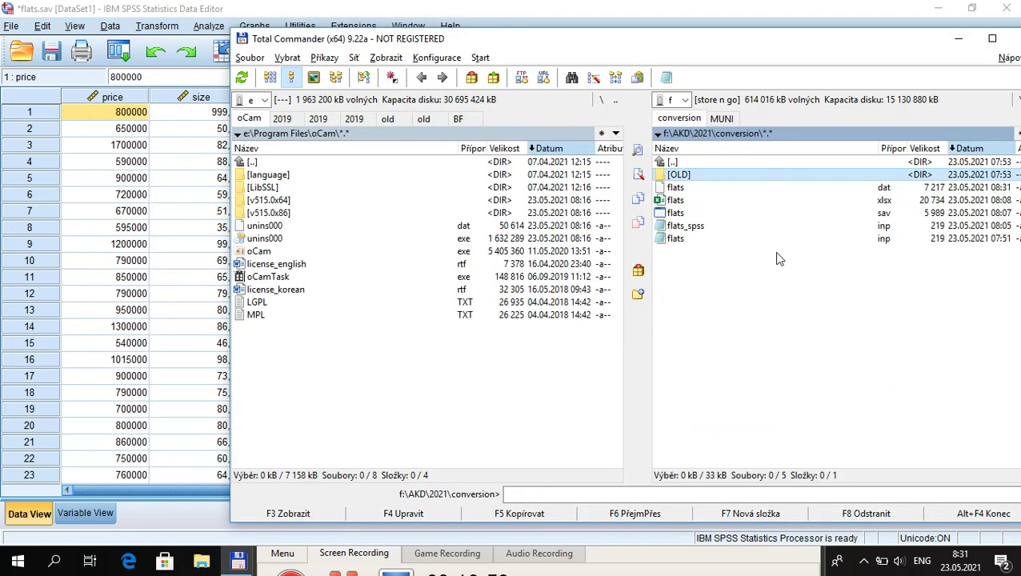
left_click(701, 189)
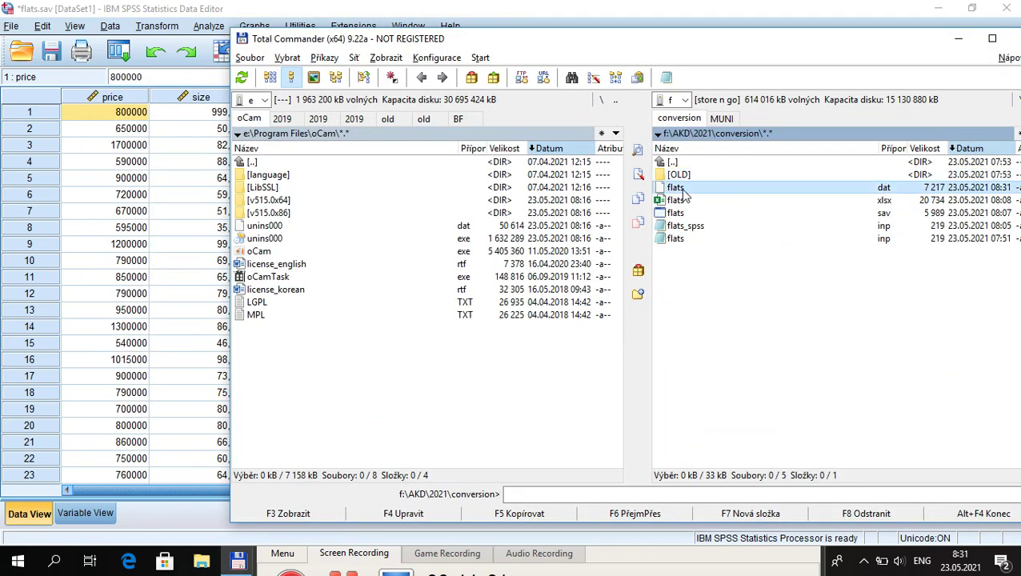
left_click(784, 194)
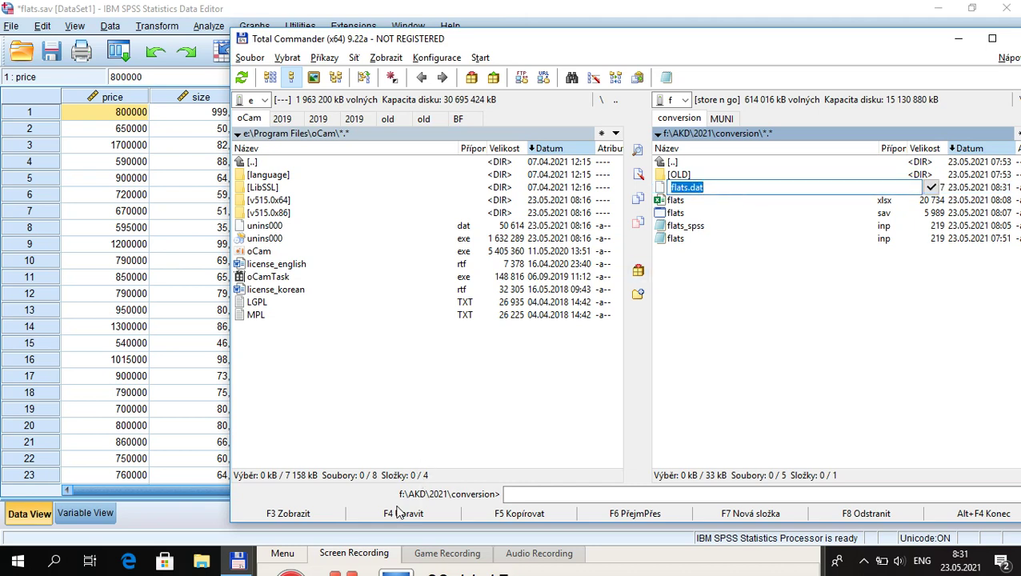
key("Return")
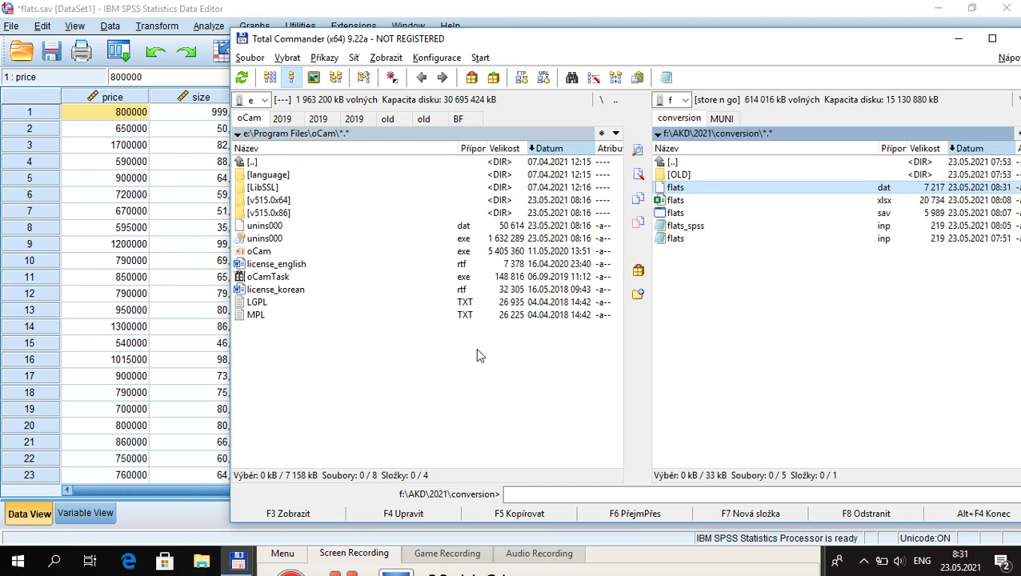
- Open flats.dat with Notepad (Poznámkový blok) as the default application for .dat files and maximize its window
mouse_move(358, 575)
left_click(692, 189, "ctrl")
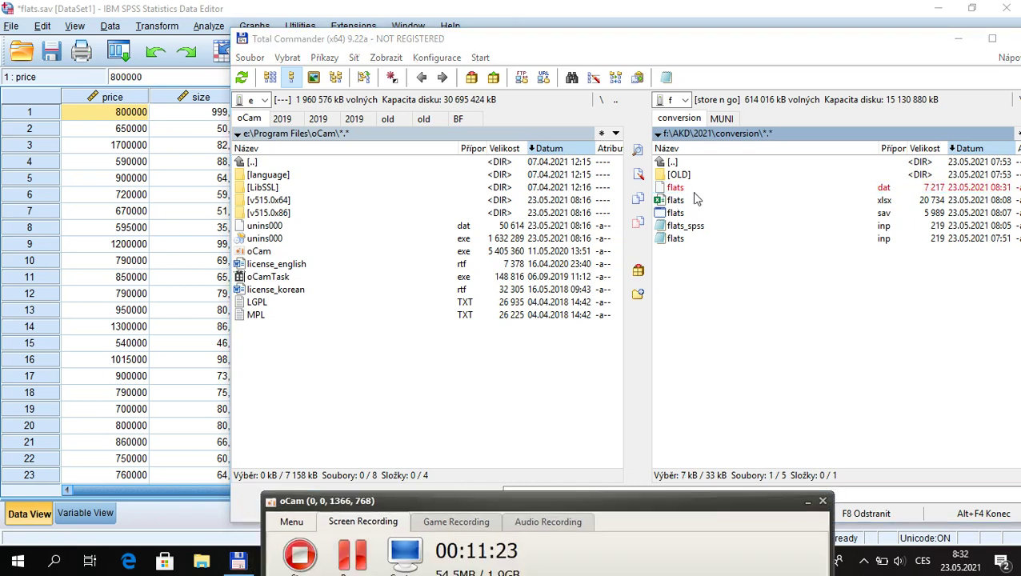
left_click(693, 192)
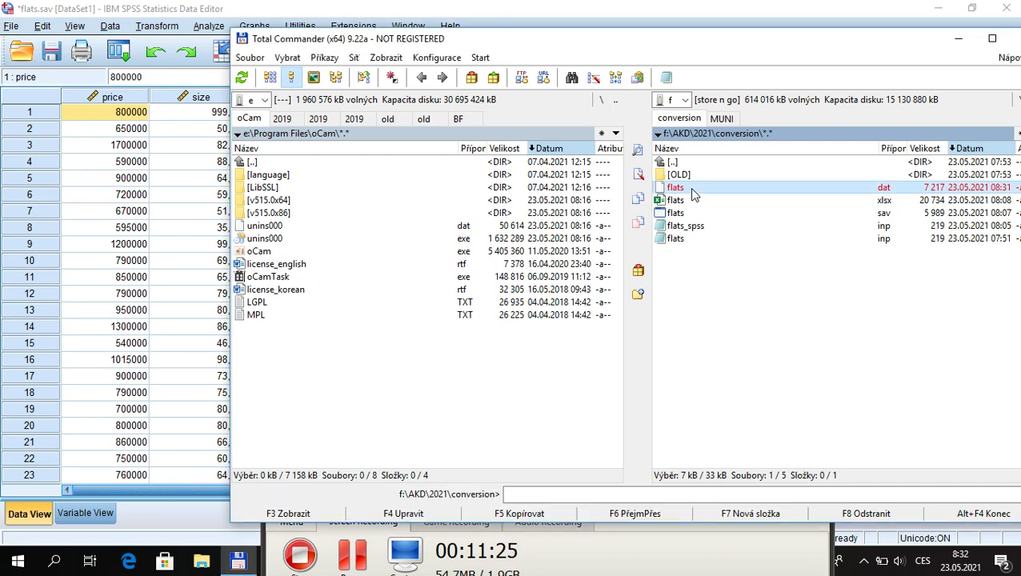
double_click(694, 191)
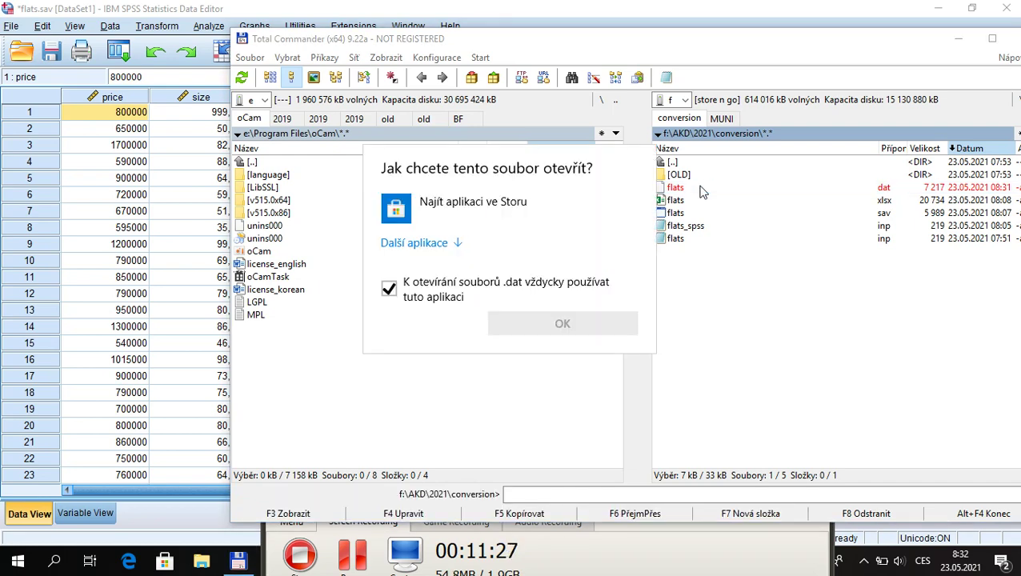
left_click(415, 243)
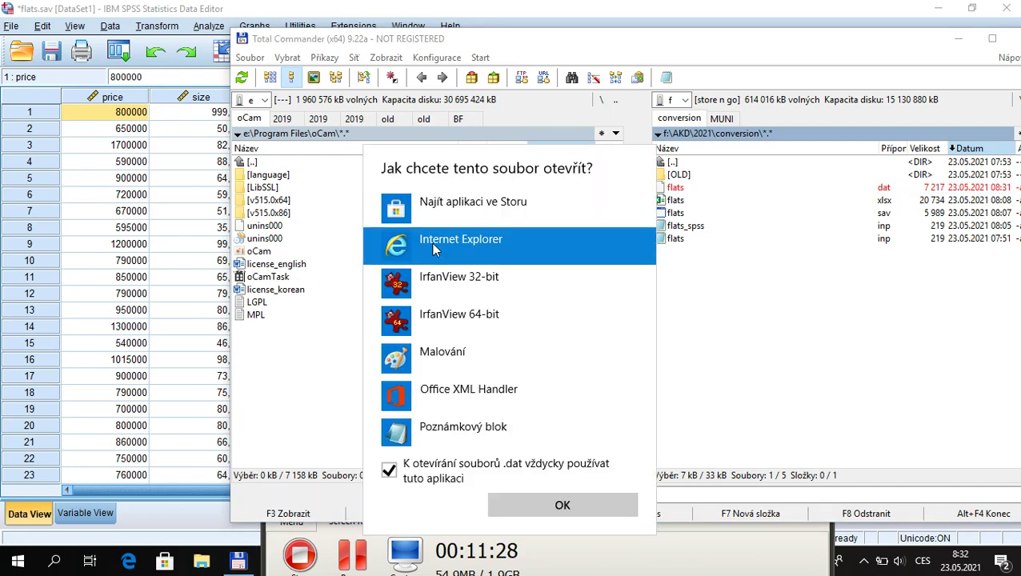
left_click(447, 437)
left_click(549, 509)
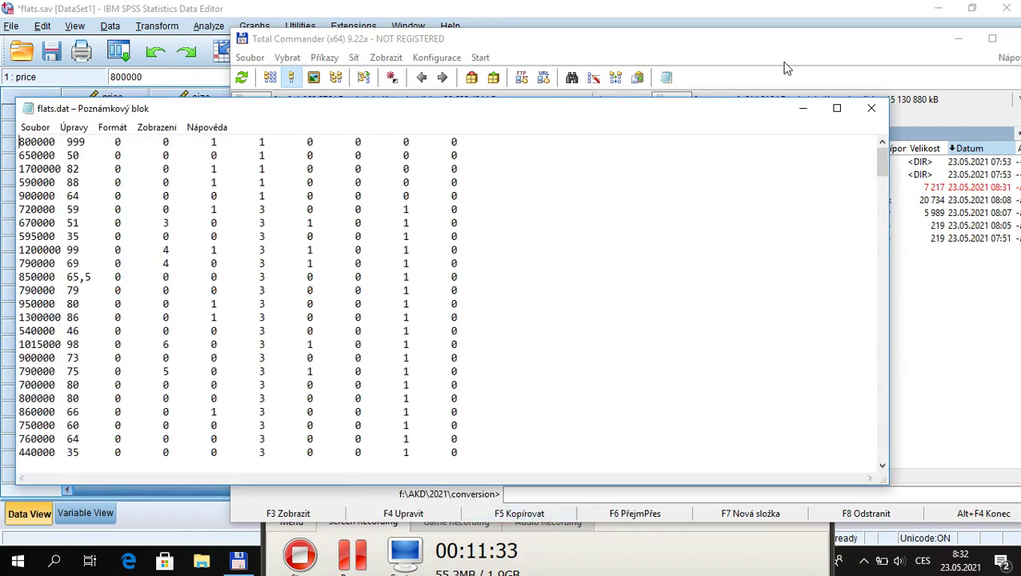
left_click(834, 110)
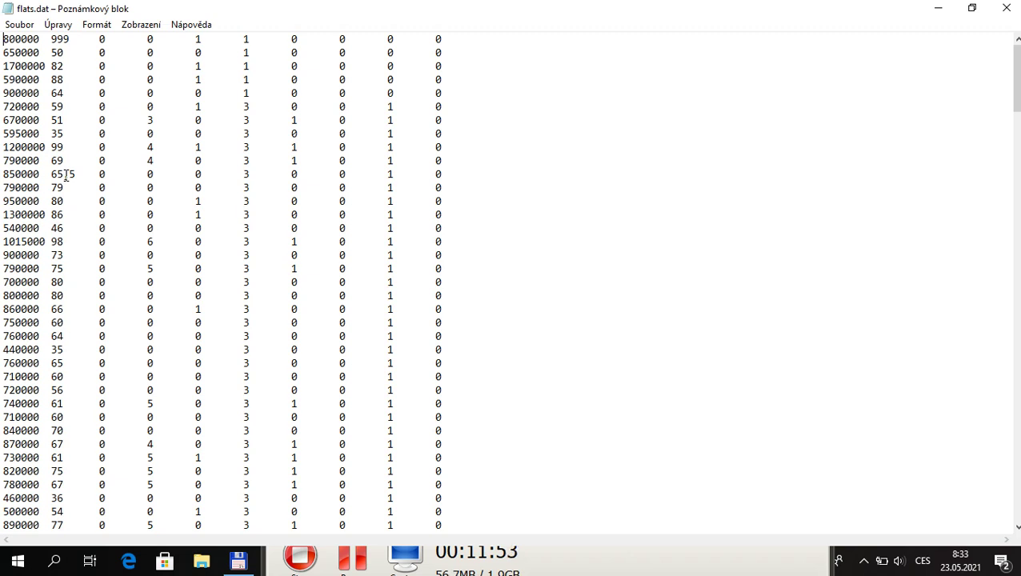
- Replace all decimal commas with periods in flats.dat, then save and close the file
key("ctrl+h")
type(".")
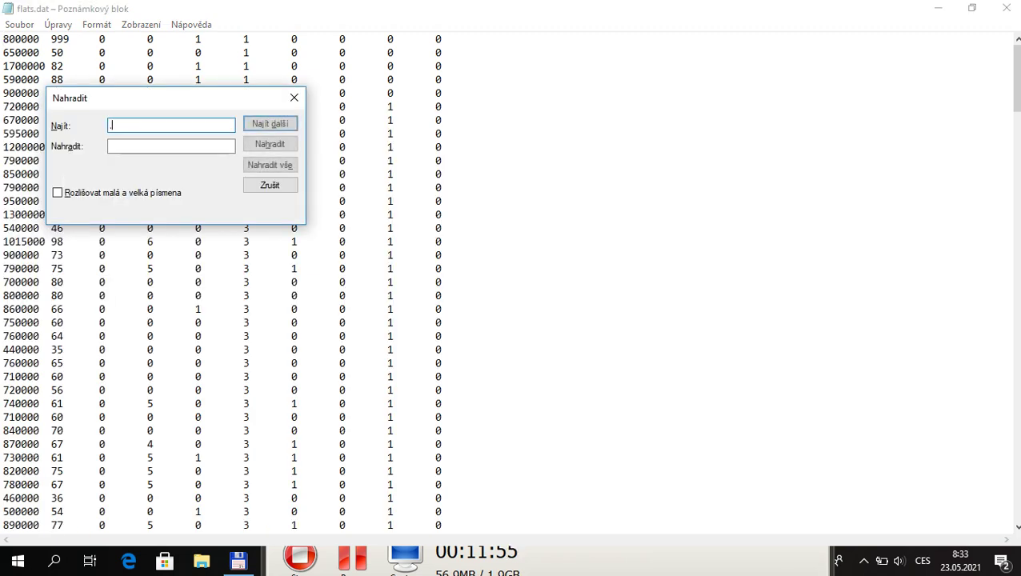
left_click(121, 150)
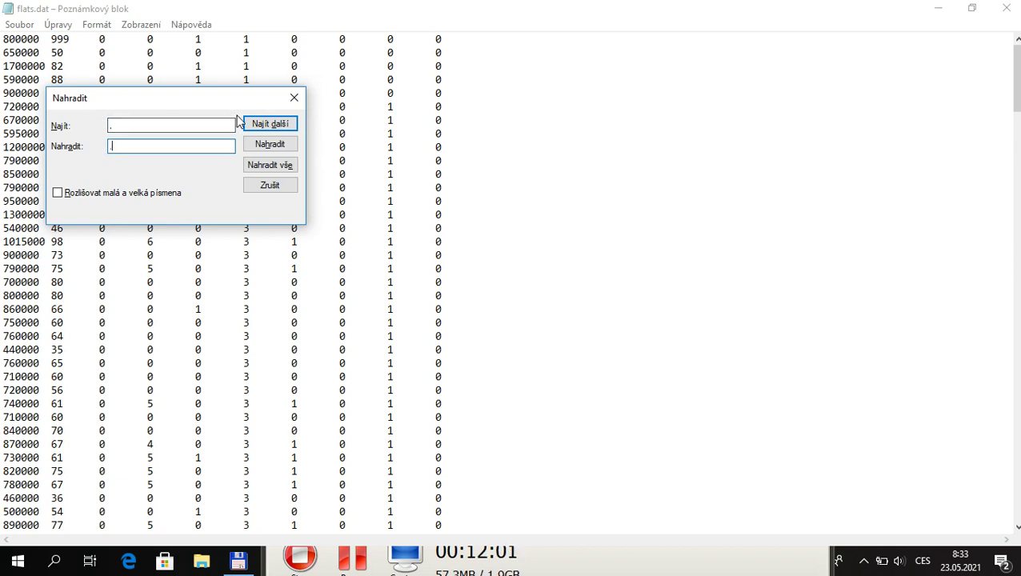
left_click(265, 165)
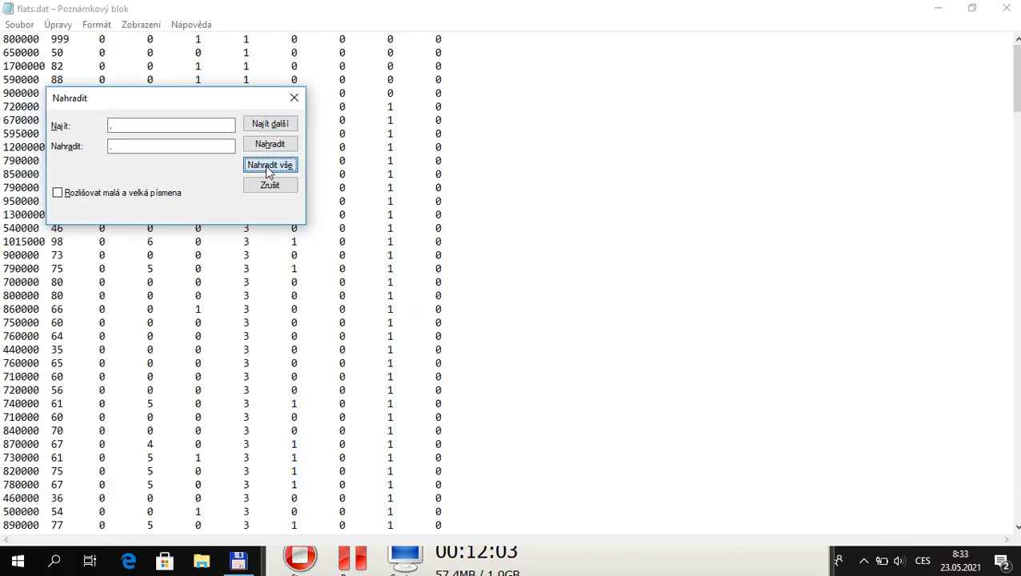
left_click(294, 98)
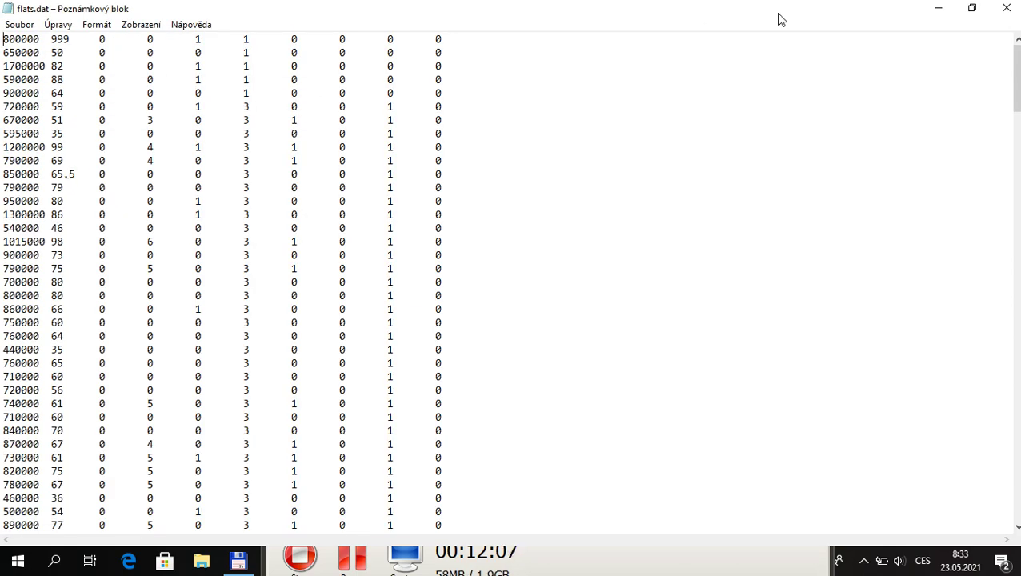
left_click(1010, 10)
left_click(470, 293)
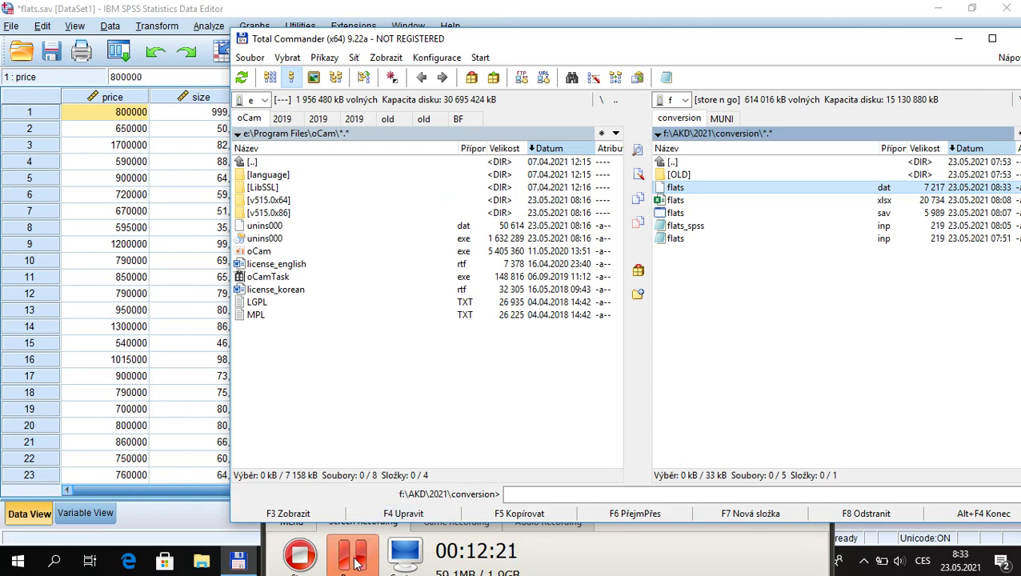
- Switch to Mplus and examine the flats_spss.inp syntax, highlighting the "price on size;" model line
key("alt+Tab")
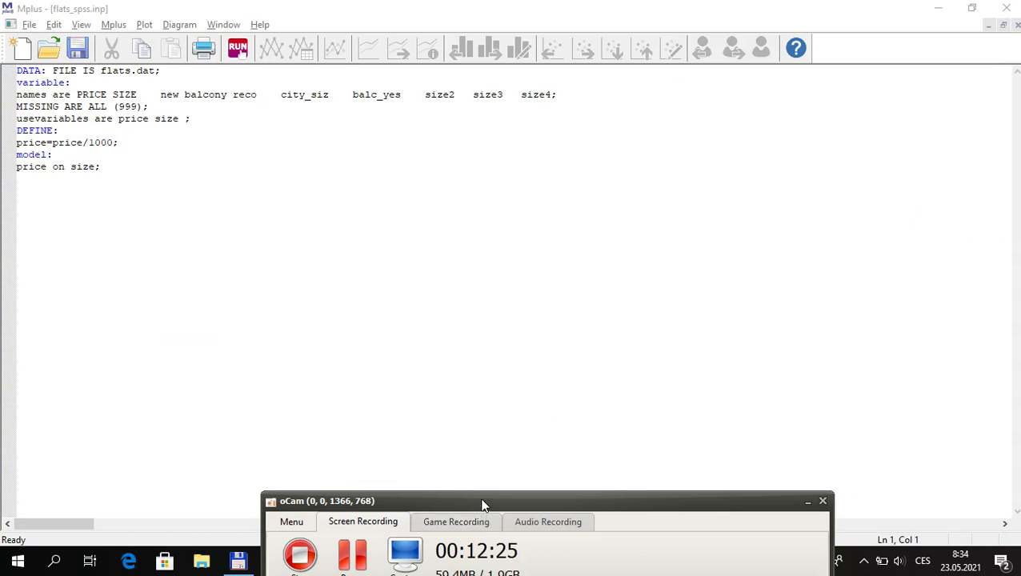
left_click_drag(481, 503, 481, 512)
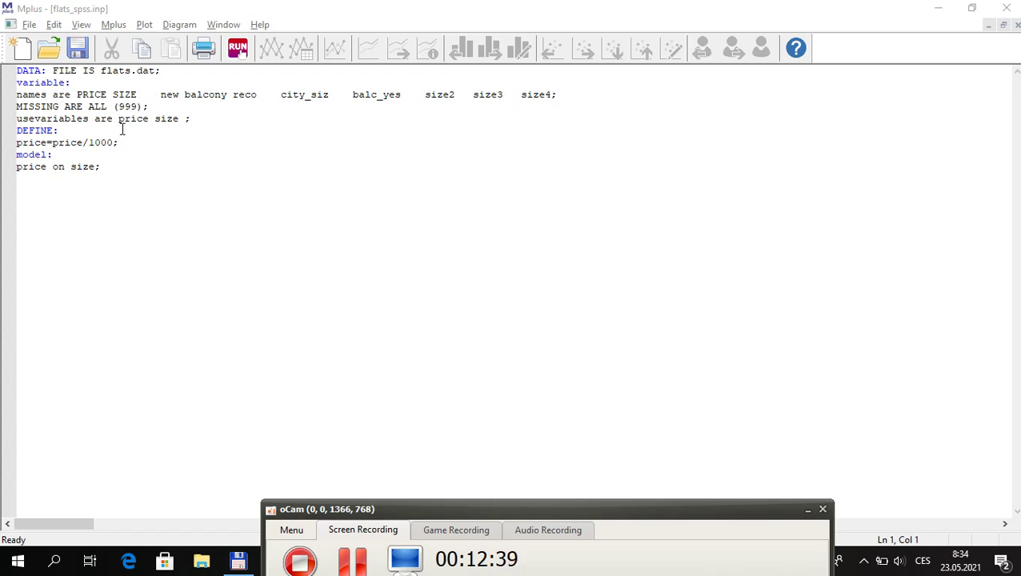
left_click(23, 167)
left_click_drag(17, 167, 139, 167)
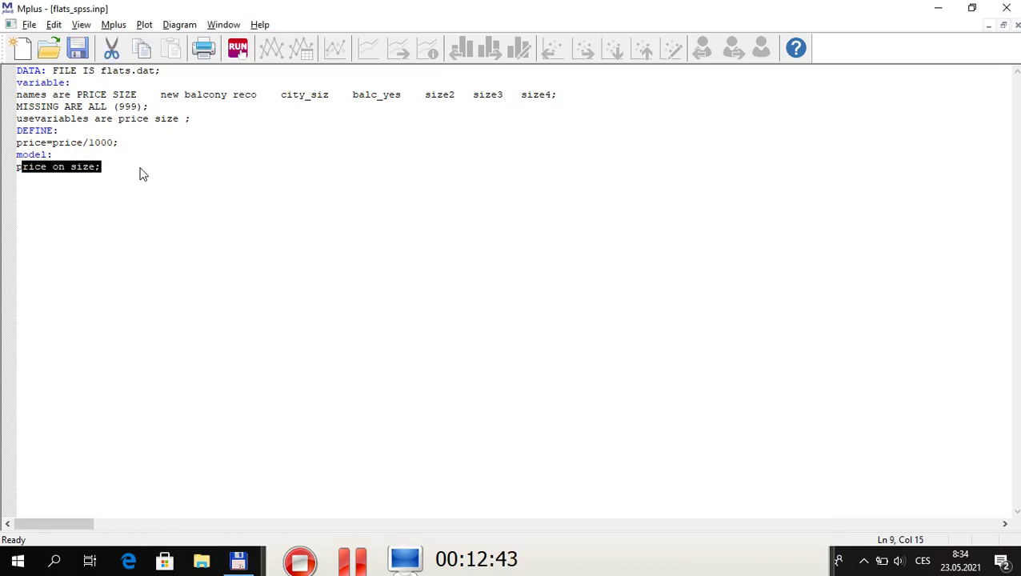
- Run the flats_spss.inp analysis, review the output down to the model fit information, and close the output
left_click(86, 153)
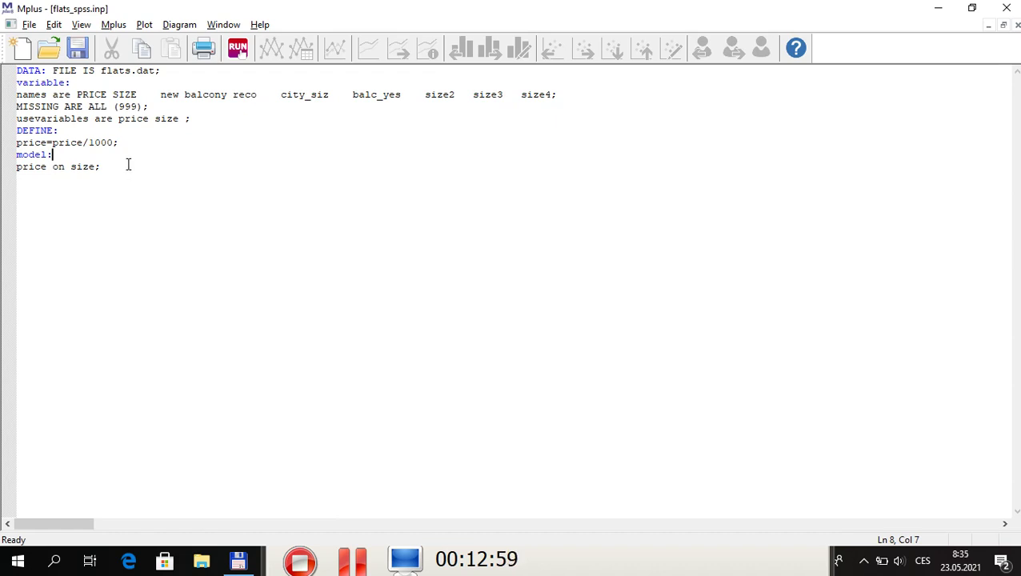
key("ctrl+a")
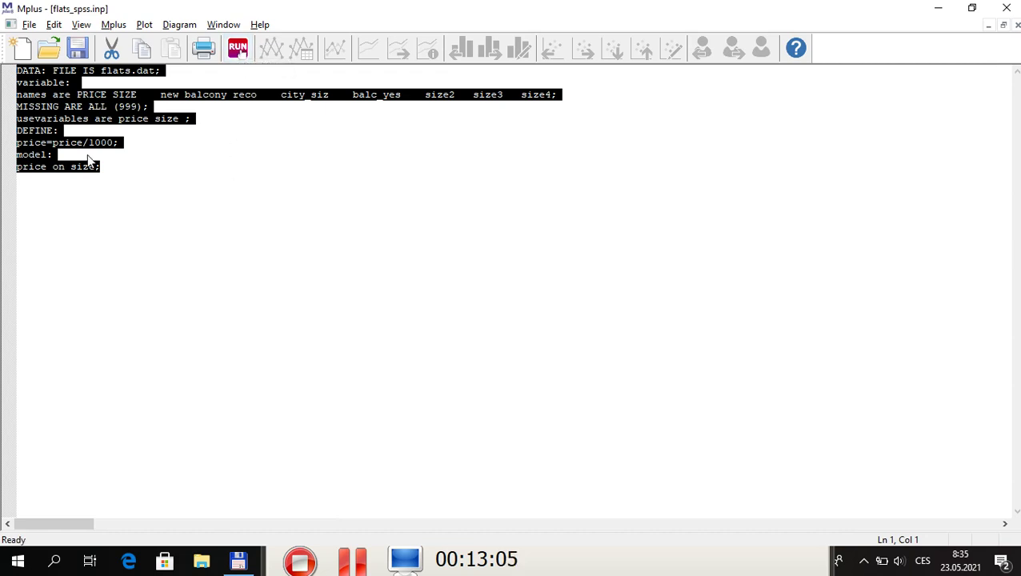
left_click(238, 49)
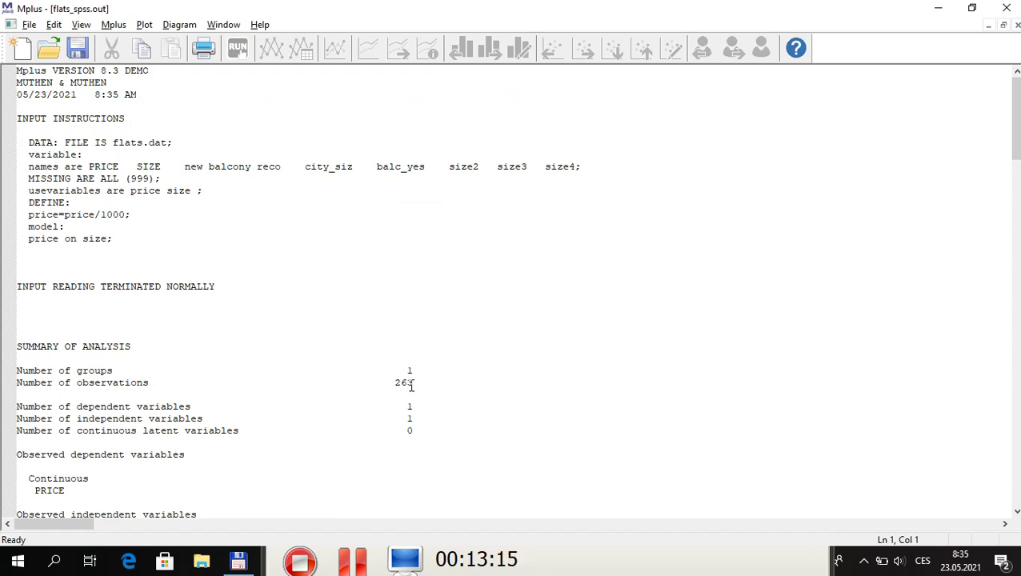
left_click_drag(1015, 120, 1015, 272)
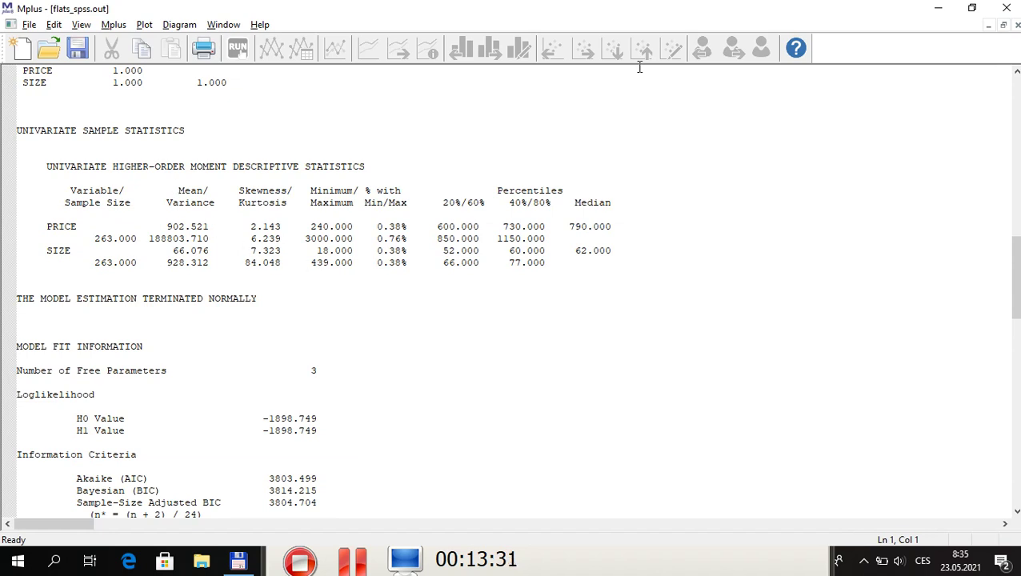
left_click(1017, 27)
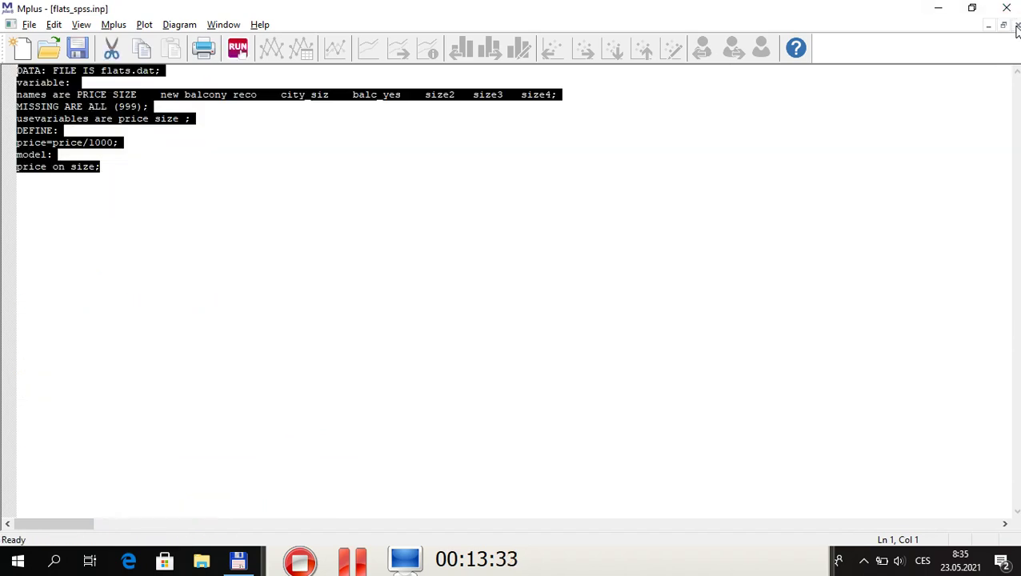
- Switch to flats.xlsx in Excel and examine the variable names in A1:J1 and the first data row
left_click(340, 564)
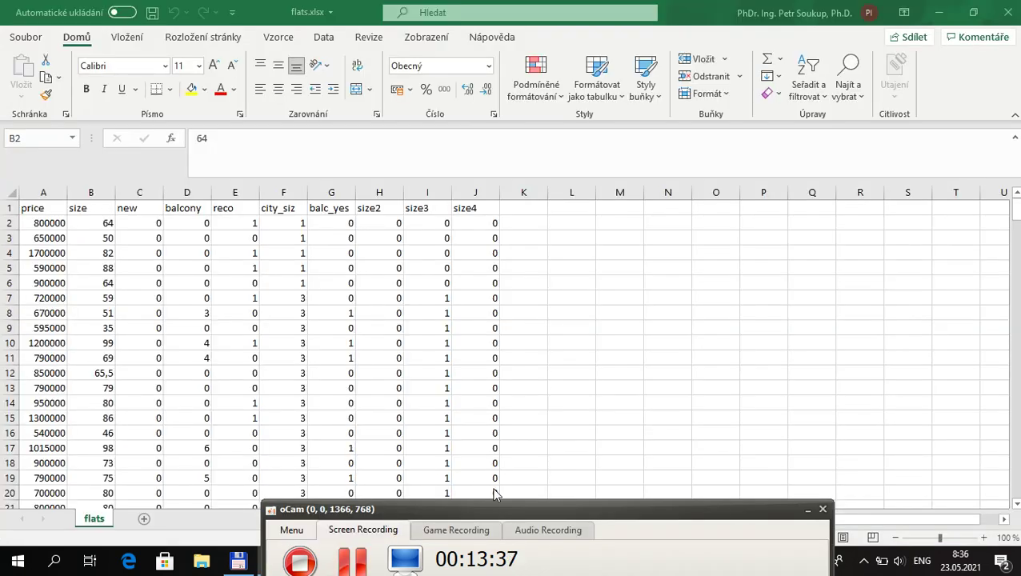
left_click_drag(513, 509, 515, 516)
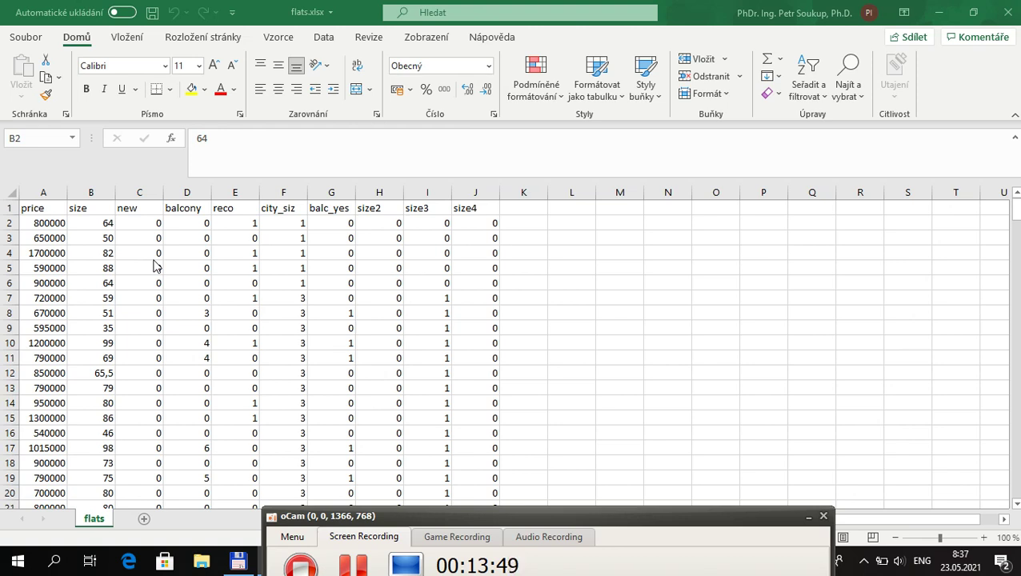
left_click(72, 224)
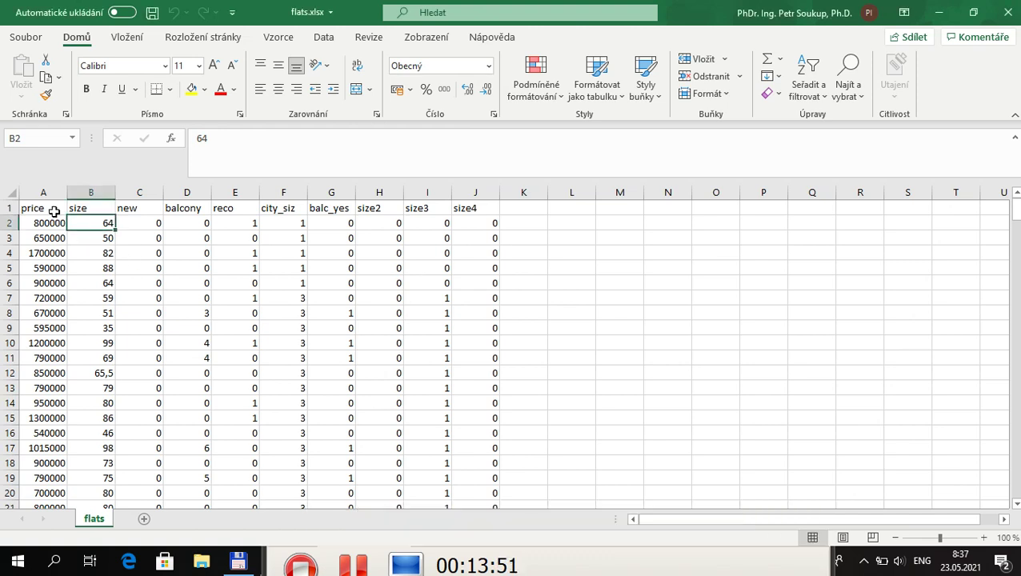
left_click(52, 209)
key("shift+Right")
key("shift+Right")
key("shift+Right")
key("shift+Right")
key("shift+Right")
key("shift+Right")
key("shift+Right")
key("shift+Right")
key("shift+Right")
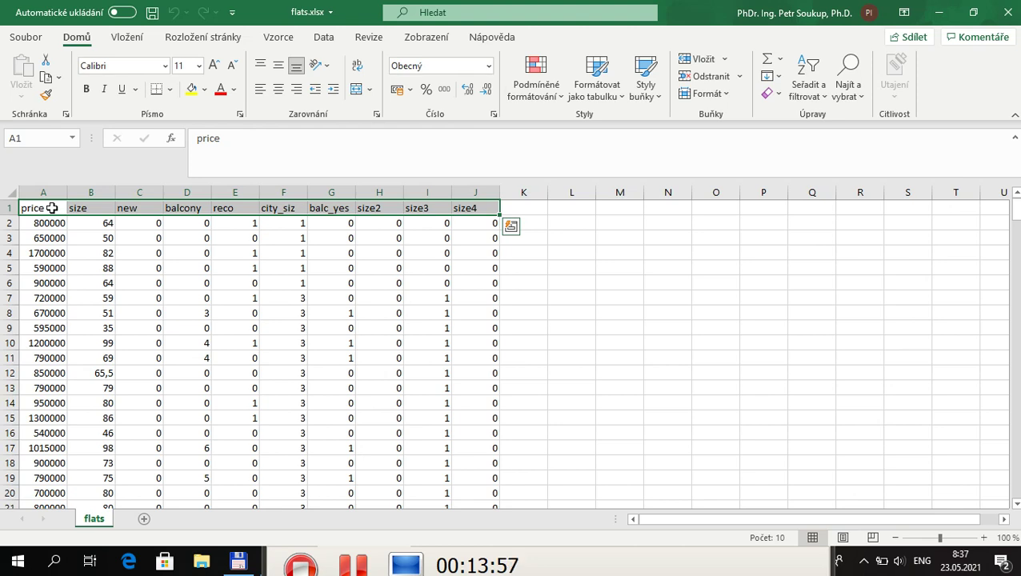
key("Escape")
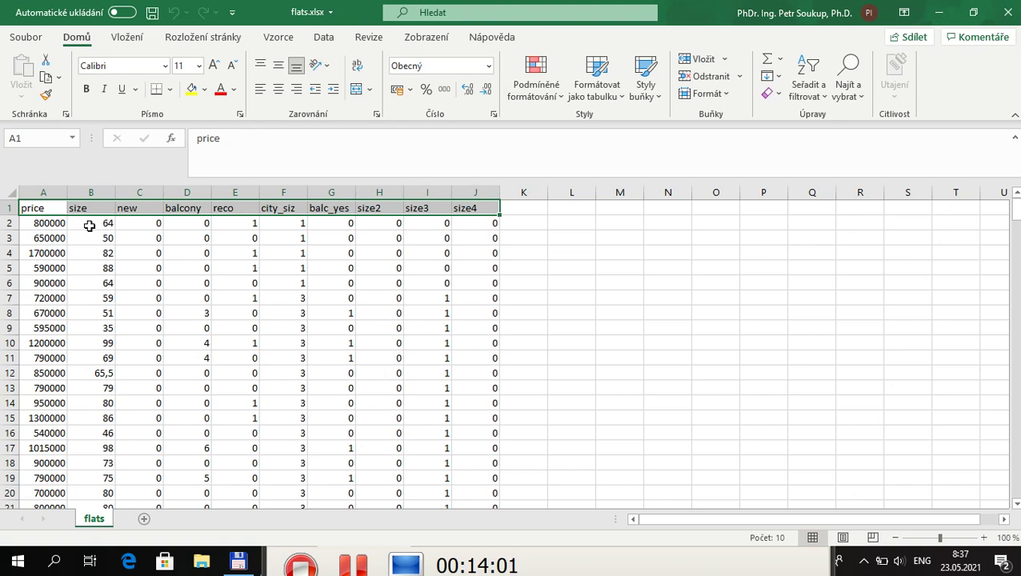
left_click(90, 224)
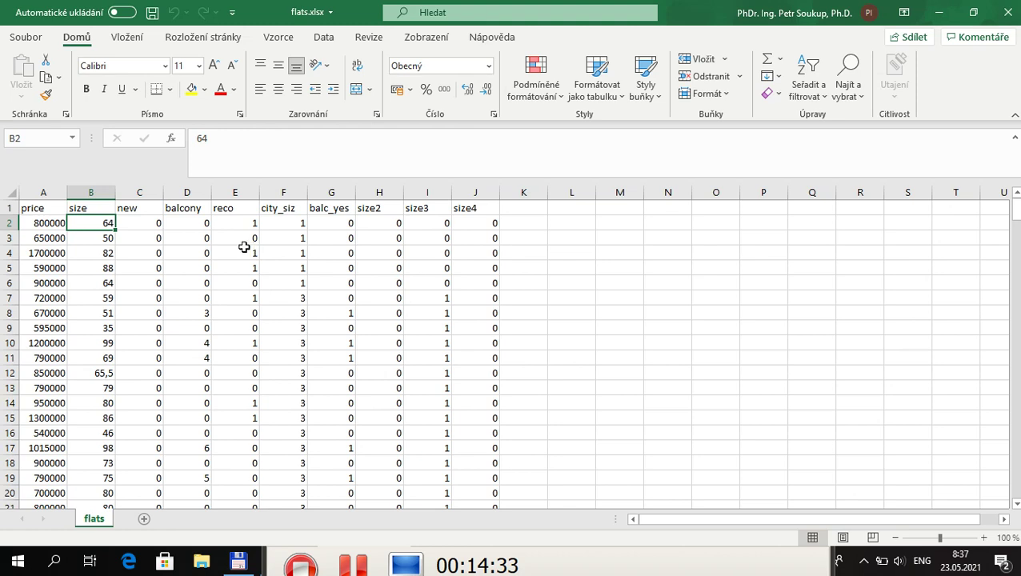
- Save the workbook as flats in the conversion folder in the tab-delimited format Text (oddělený tabulátory) (*.txt)
left_click(27, 38)
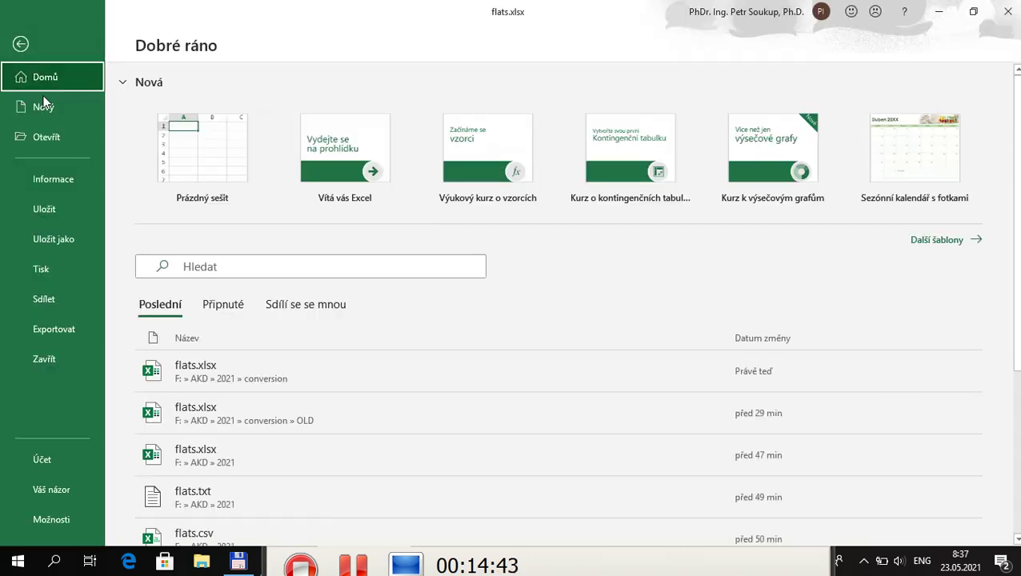
left_click(67, 237)
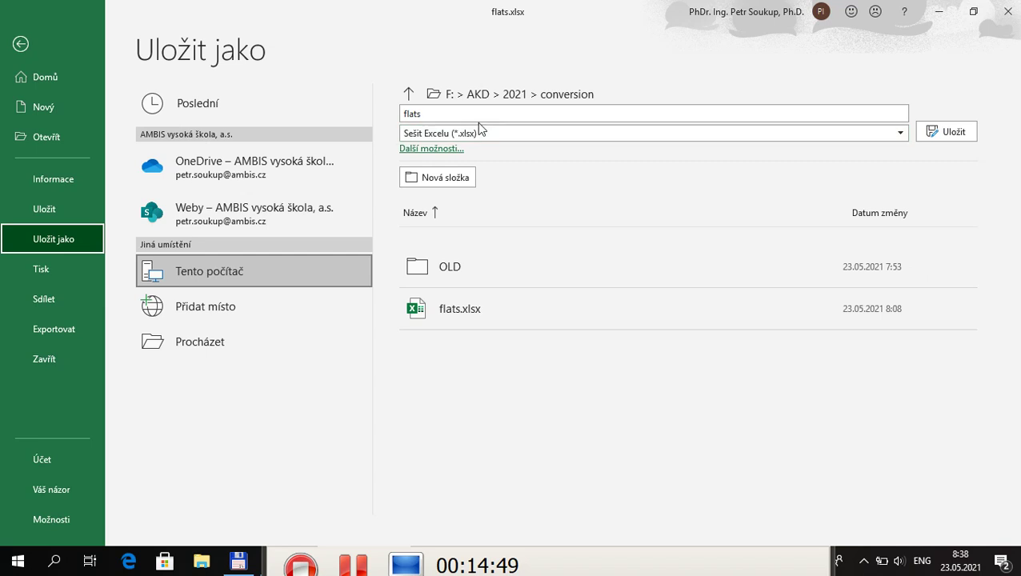
left_click(432, 114)
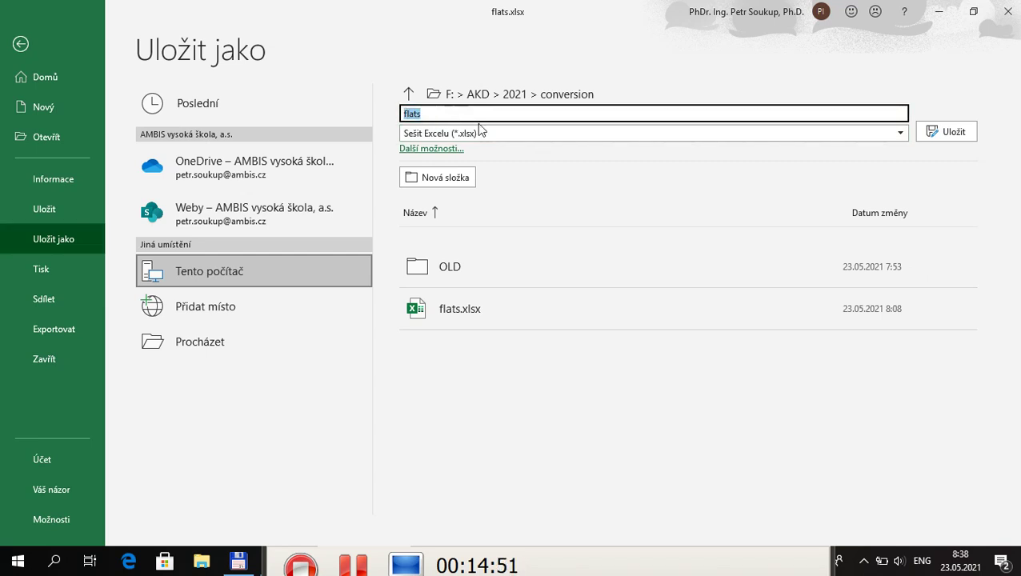
left_click(536, 133)
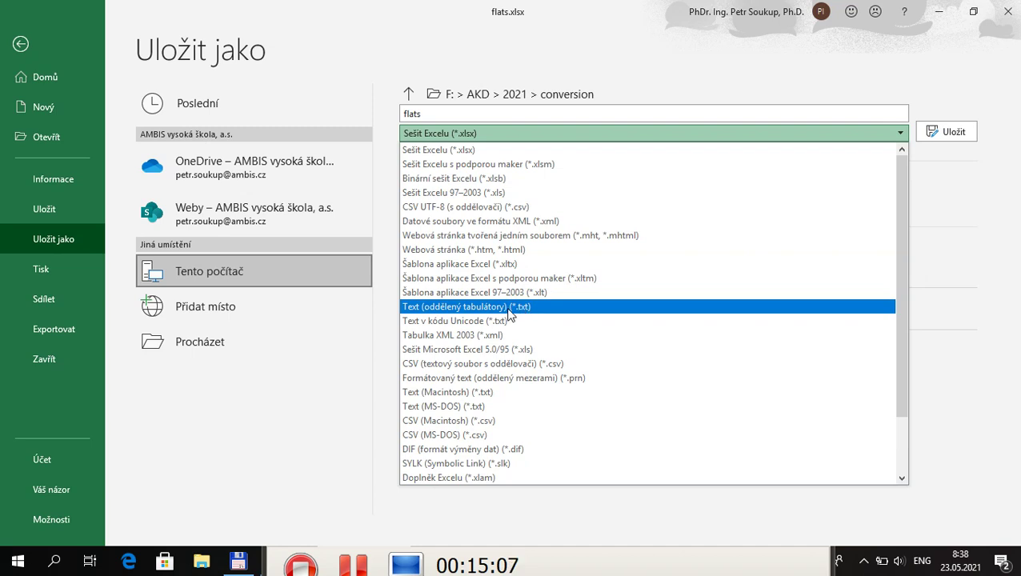
left_click(485, 311)
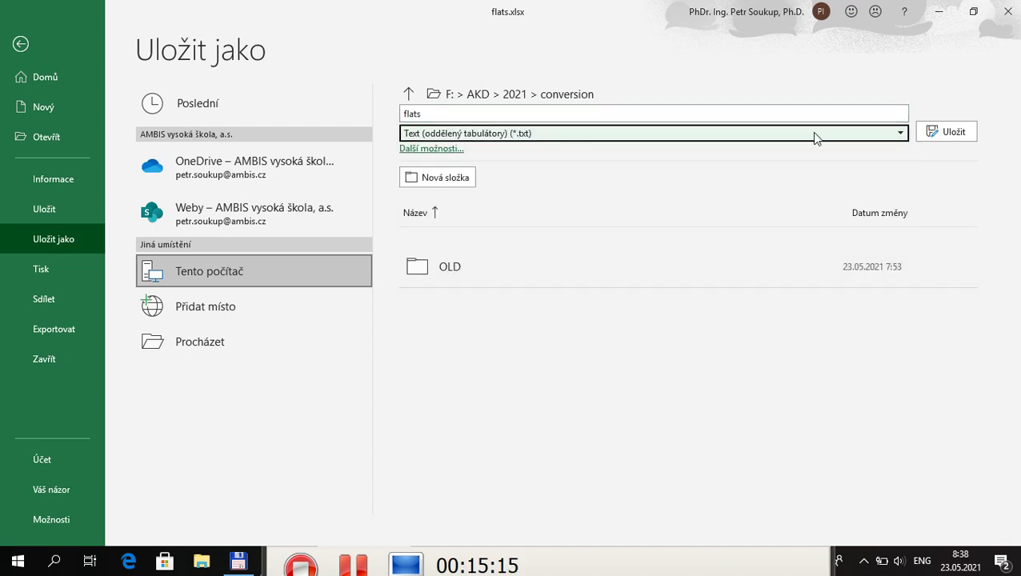
left_click(952, 132)
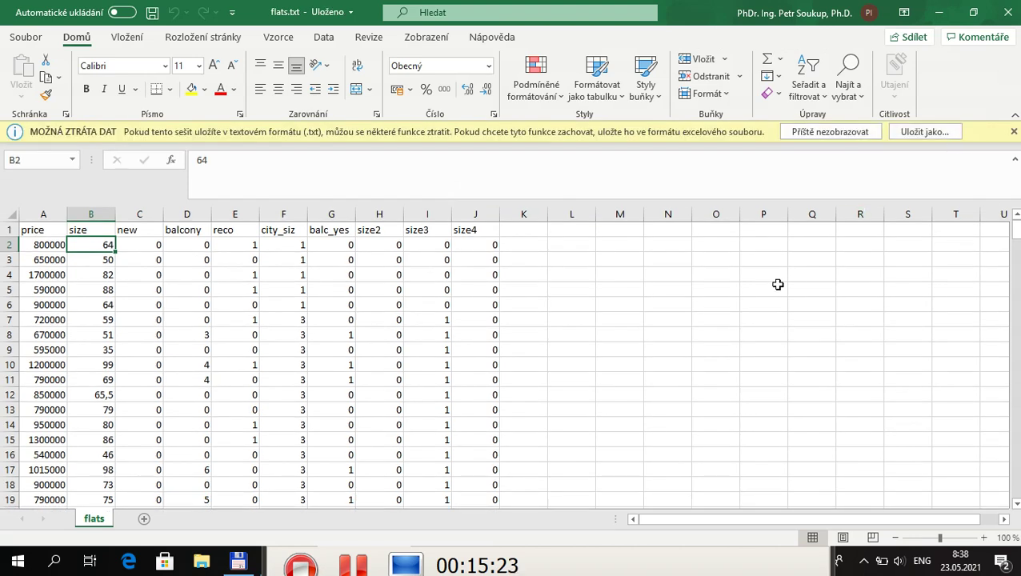
- Inspect the data rows, the header row and the decimal value in B12, then close the workbook
left_click(49, 247)
mouse_move(50, 245)
left_mouse_down()
mouse_move(347, 269)
mouse_move(473, 394)
left_mouse_up()
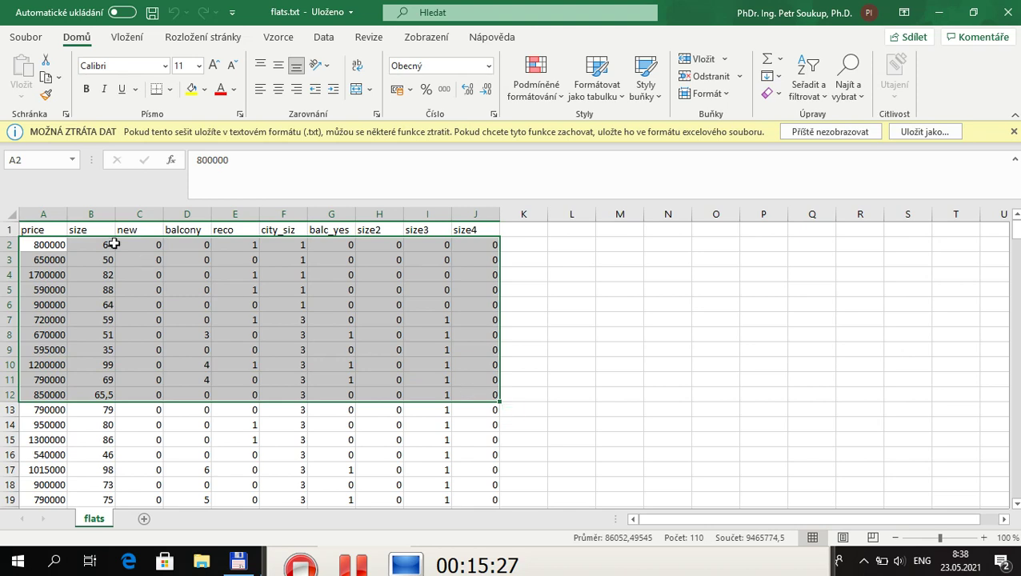
left_click_drag(49, 228, 505, 231)
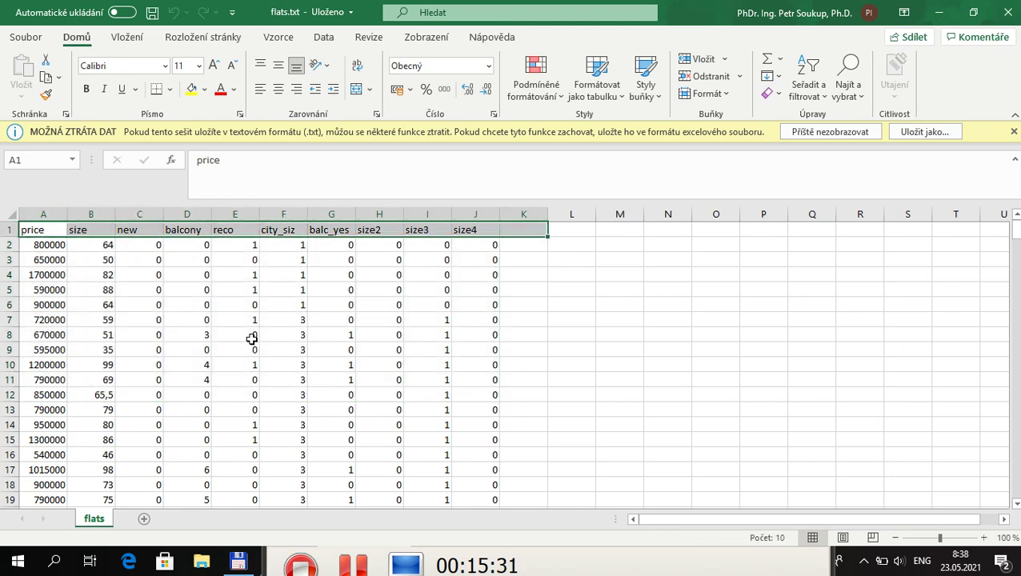
left_click(101, 395)
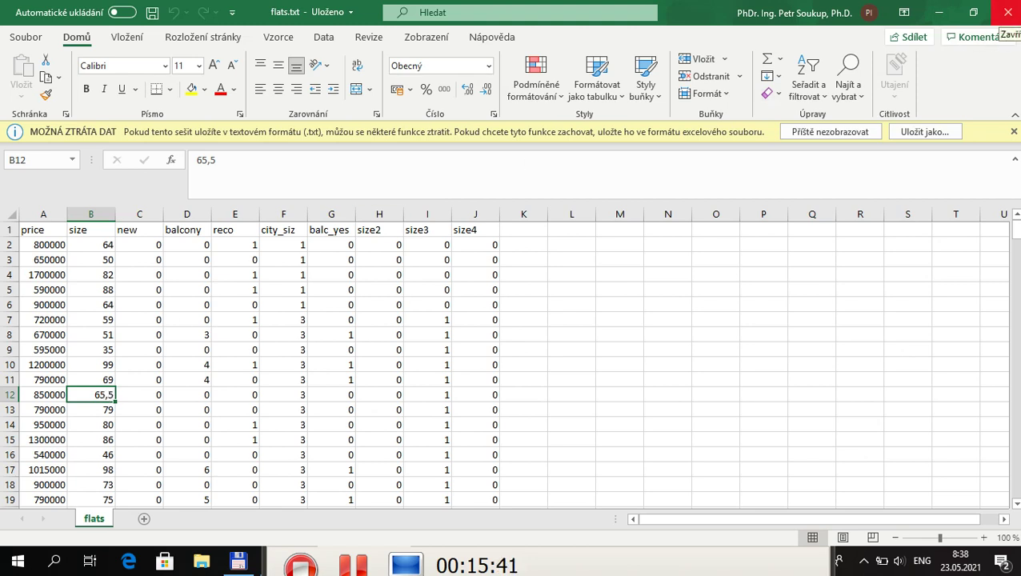
left_click(1014, 14)
- Open flats.txt from the conversion folder in Total Commander and delete its first line of variable names
left_click_drag(725, 45, 577, 38)
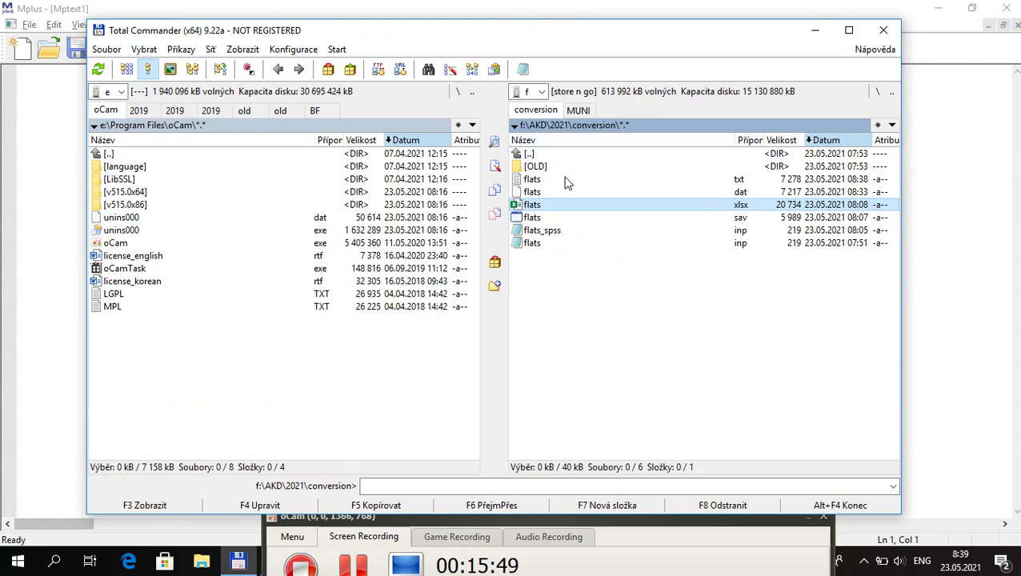
left_click(563, 179)
double_click(558, 180)
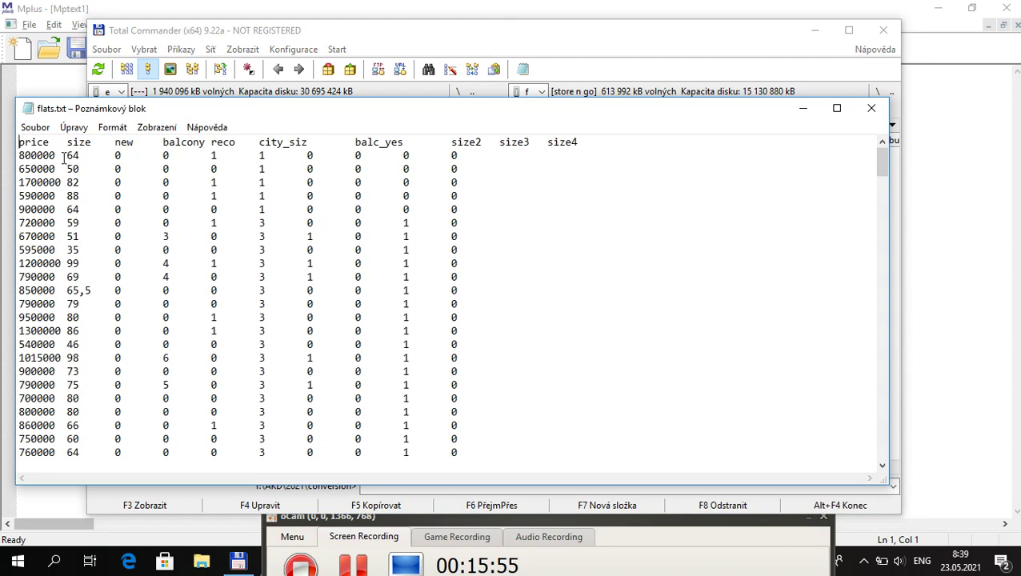
key("shift+End")
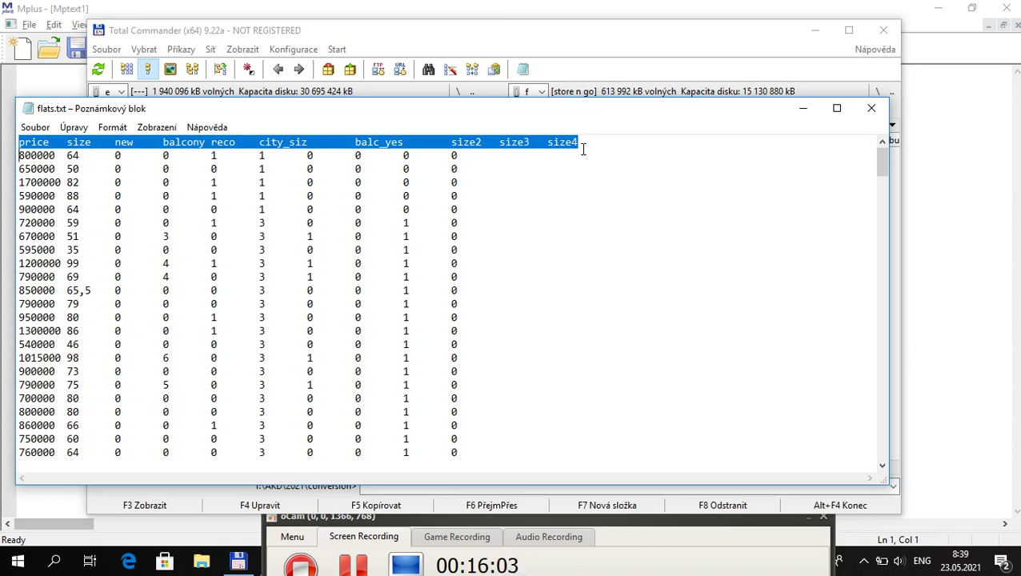
key("Delete")
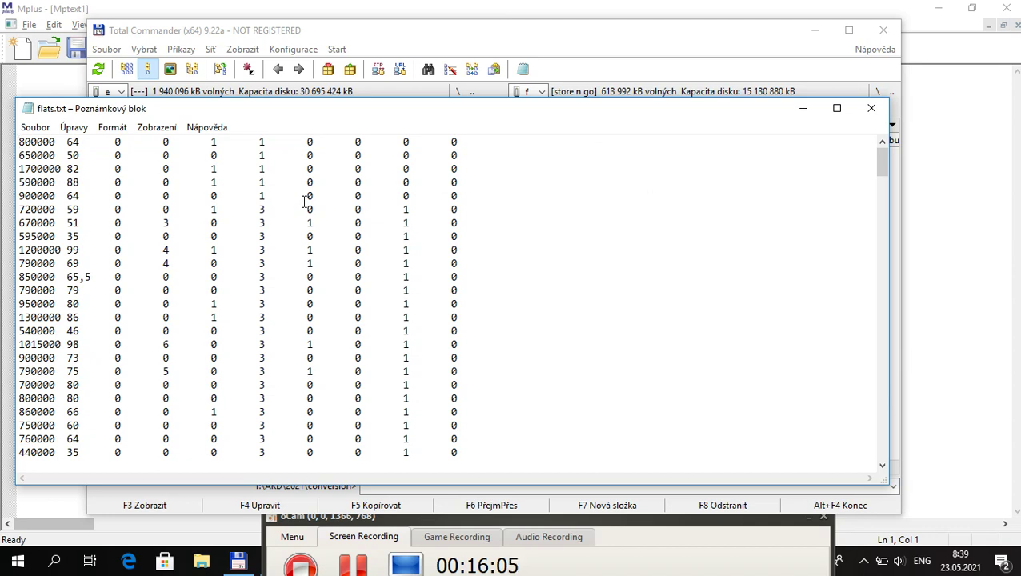
- Replace all decimal commas with periods in flats.txt, then close the file and save the changes
double_click(80, 278)
key("ctrl+h")
type(",")
left_click(138, 249)
type(".")
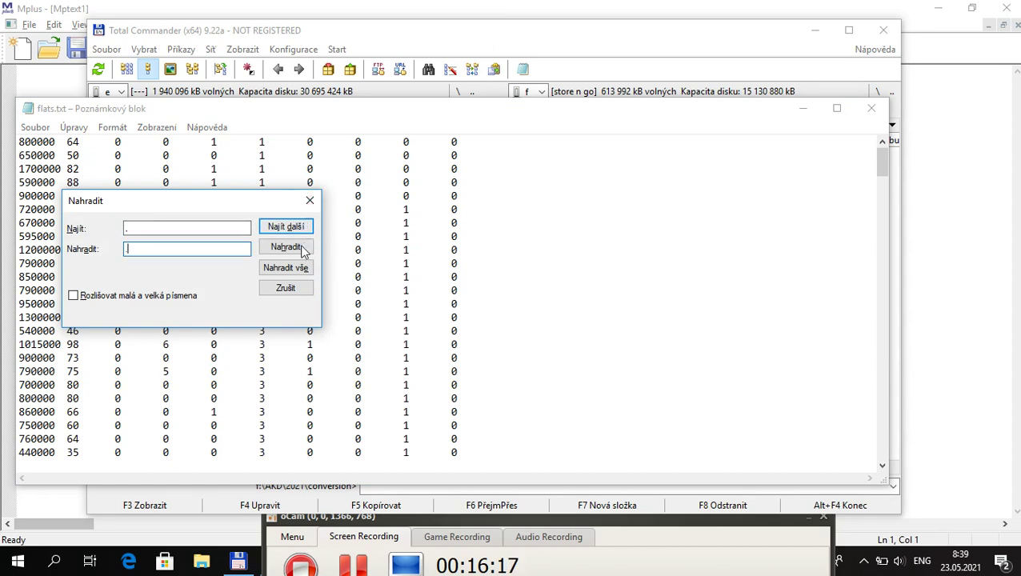
left_click(294, 270)
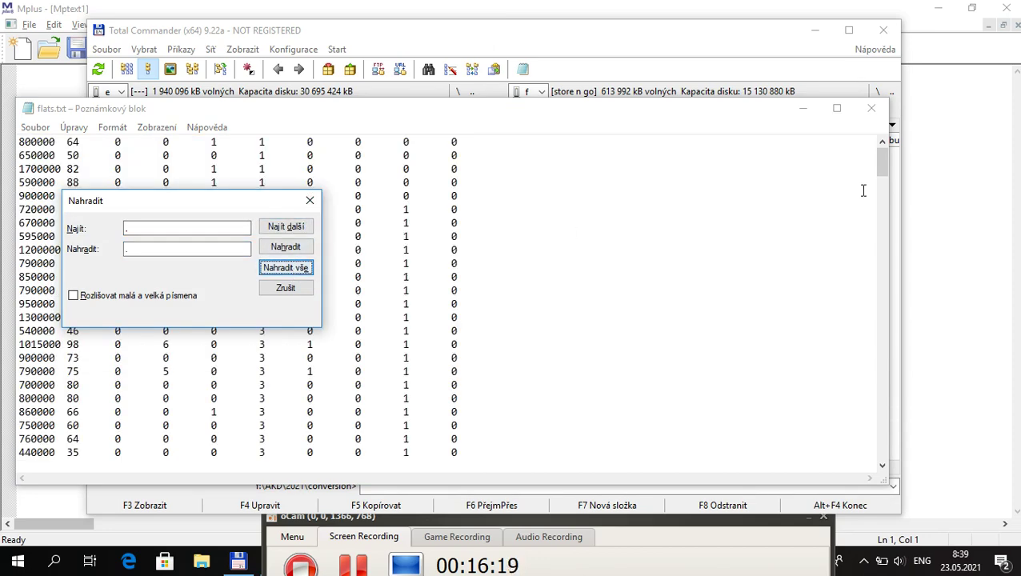
left_click(309, 201)
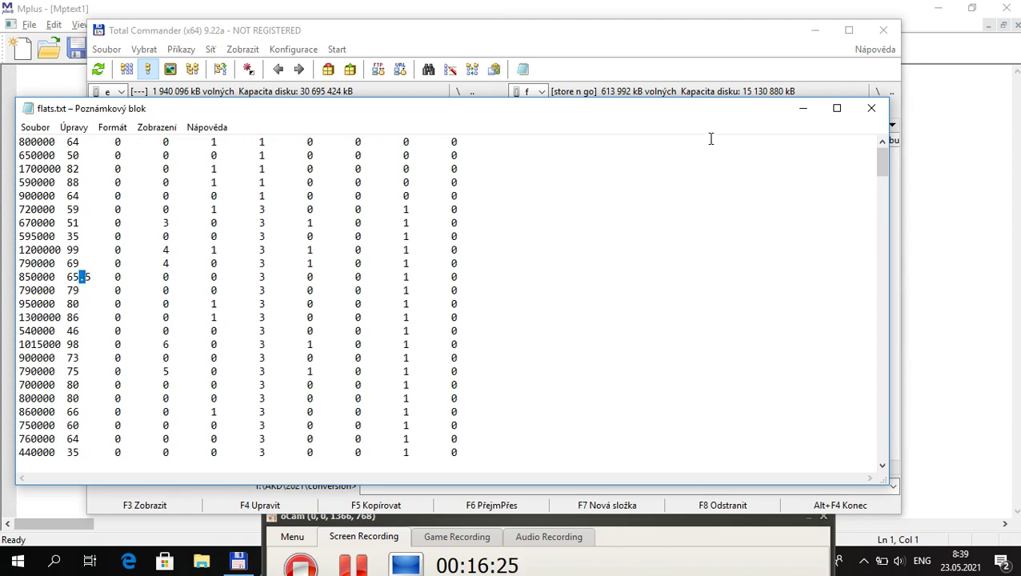
left_click(871, 108)
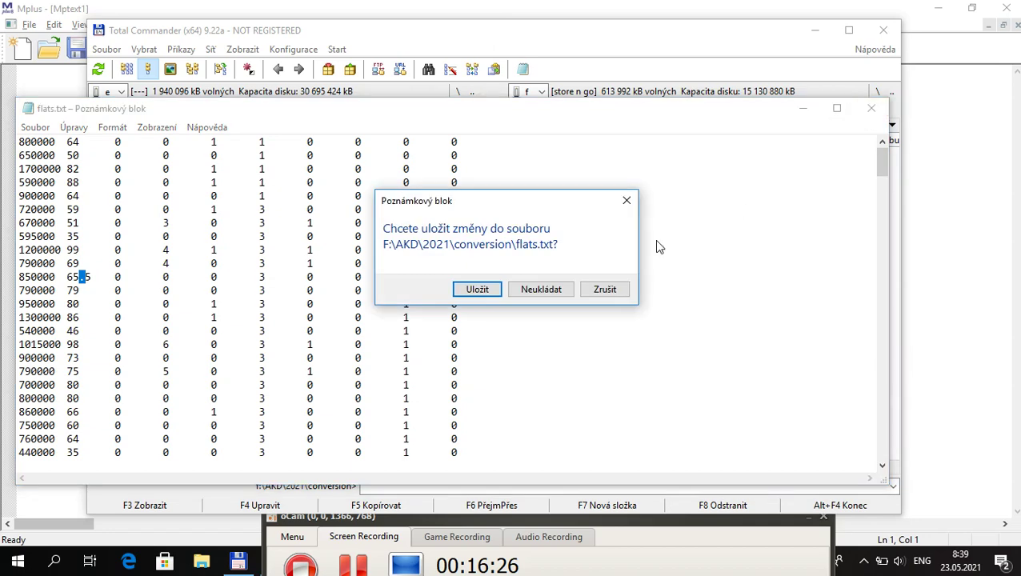
left_click(479, 290)
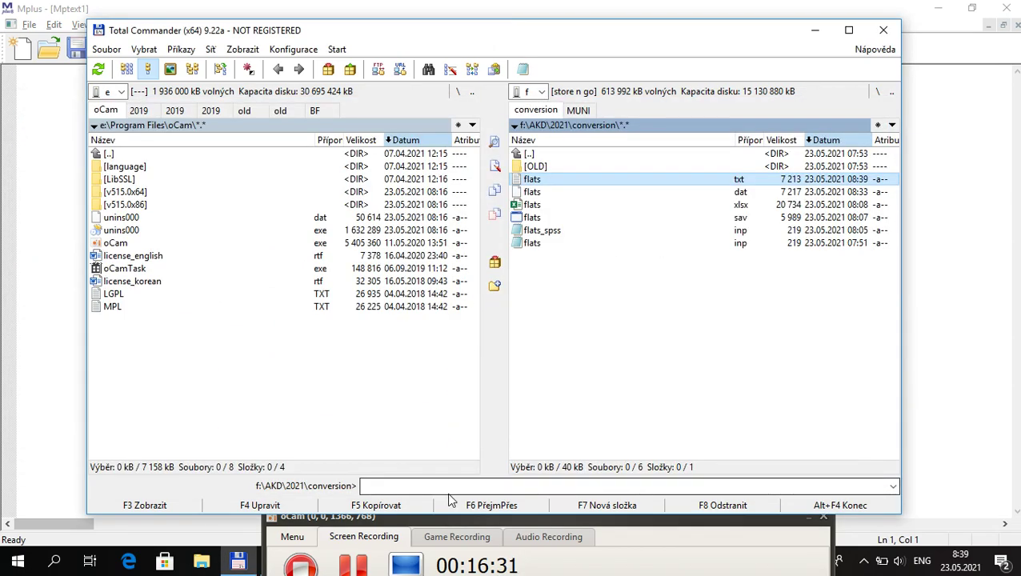
- Open flats.inp from the conversion folder in Mplus and highlight the data file name flats.txt in the DATA line
double_click(532, 242)
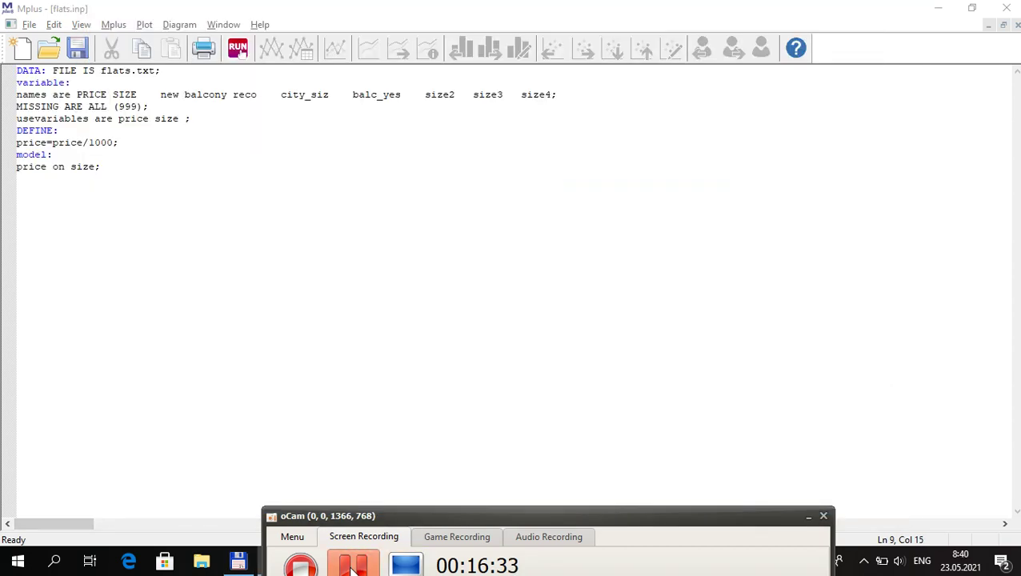
left_click(23, 72)
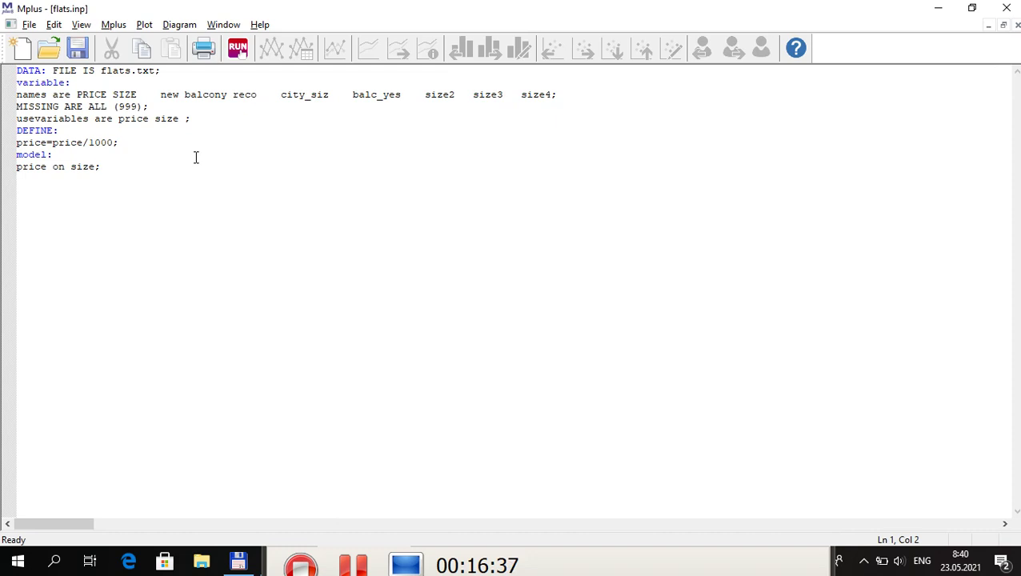
left_click(101, 71)
key("shift+Right")
key("shift+Right")
key("shift+Right")
key("shift+Right")
key("shift+Right")
key("shift+Right")
key("shift+Right")
key("shift+Right")
key("shift+Right")
key("shift+Right")
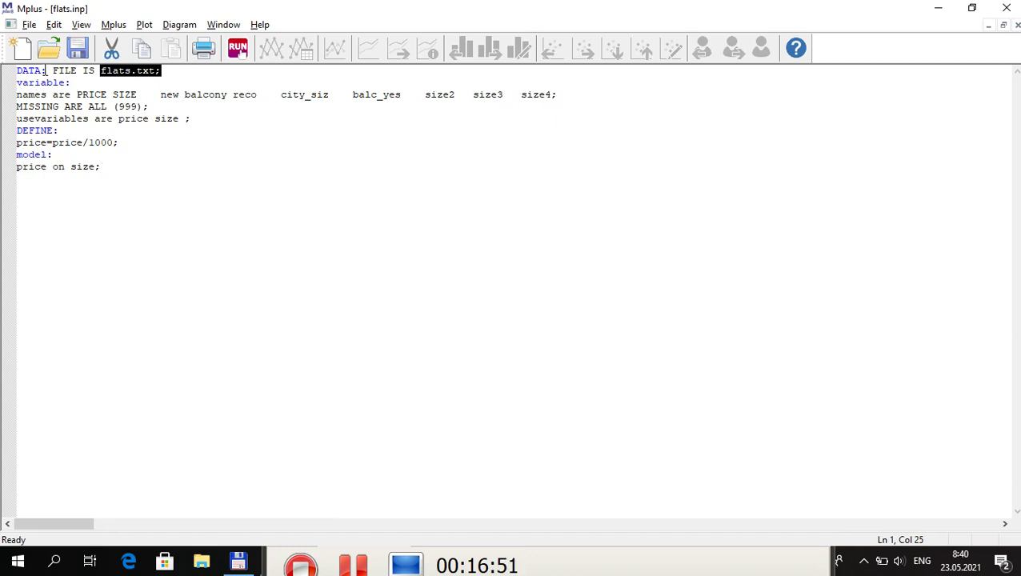
- Run the flats.inp analysis, review the output's summary, sample statistics and model fit, and close the output
left_click(95, 95)
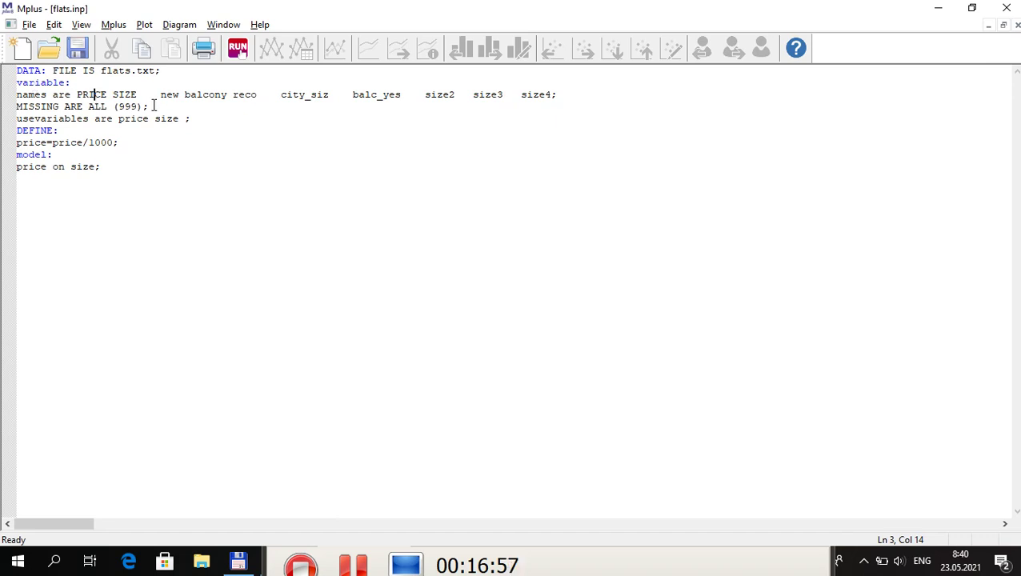
key("ctrl+a")
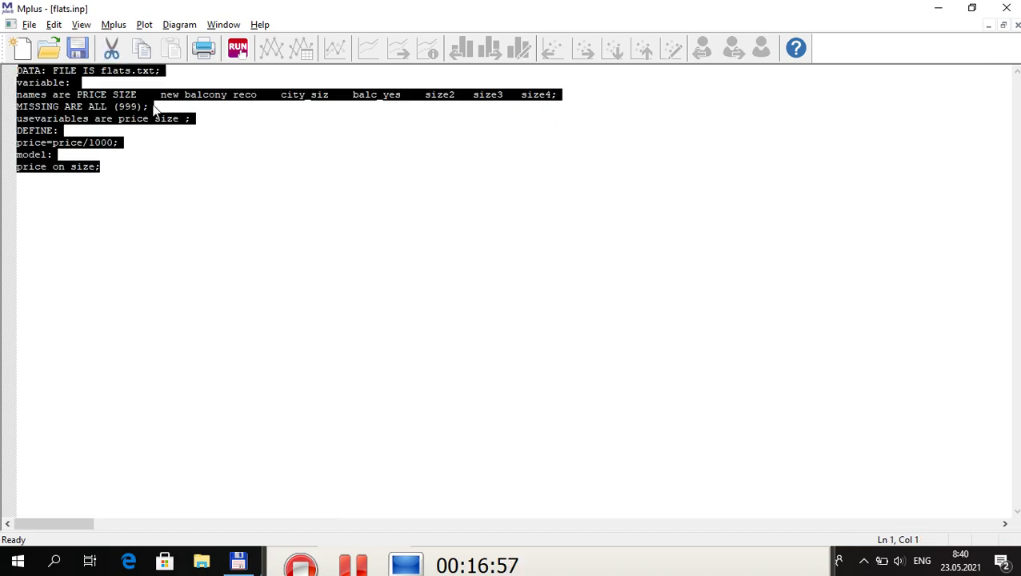
left_click(238, 50)
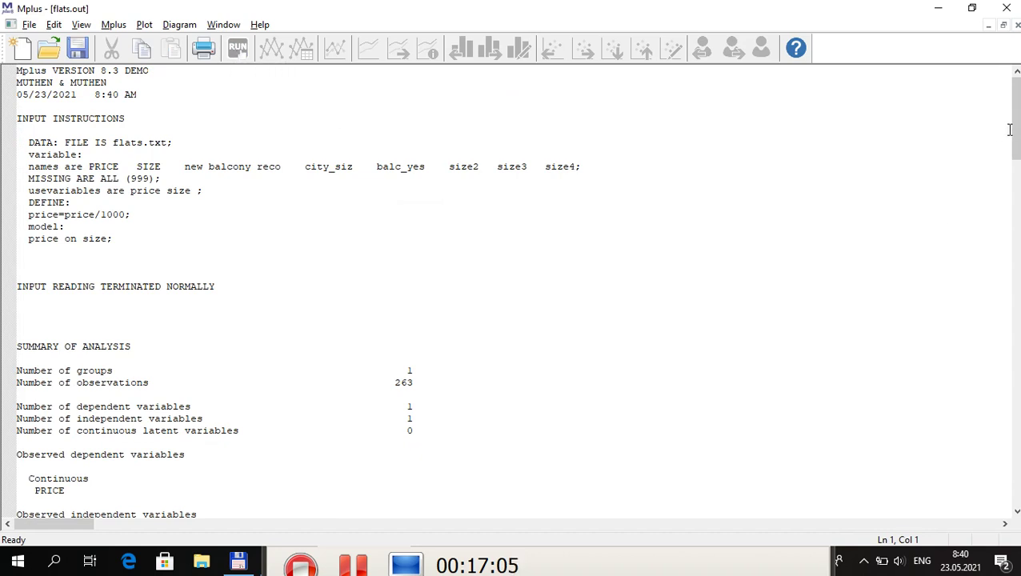
left_click_drag(1010, 130, 1010, 161)
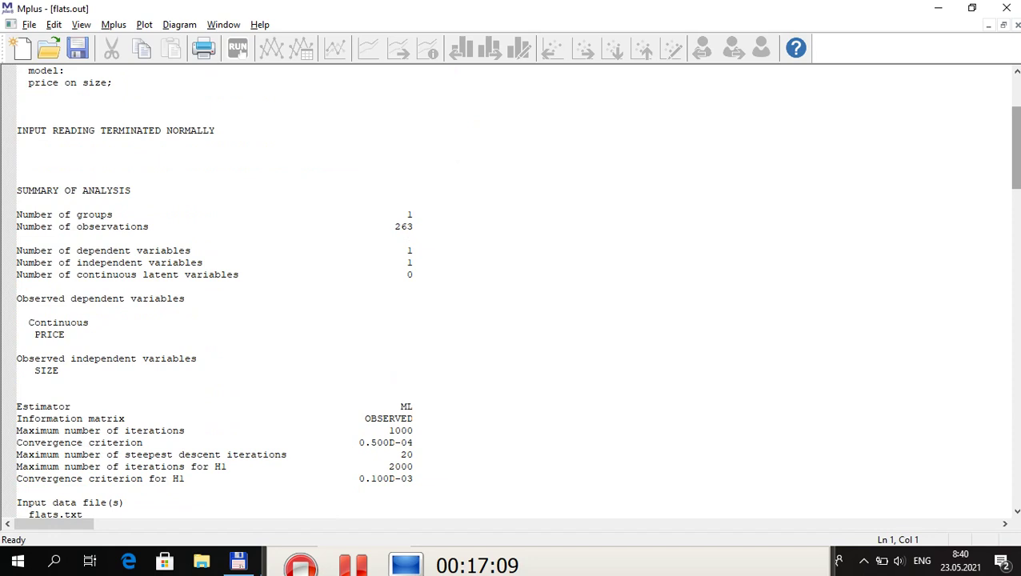
left_click_drag(1018, 168, 1018, 289)
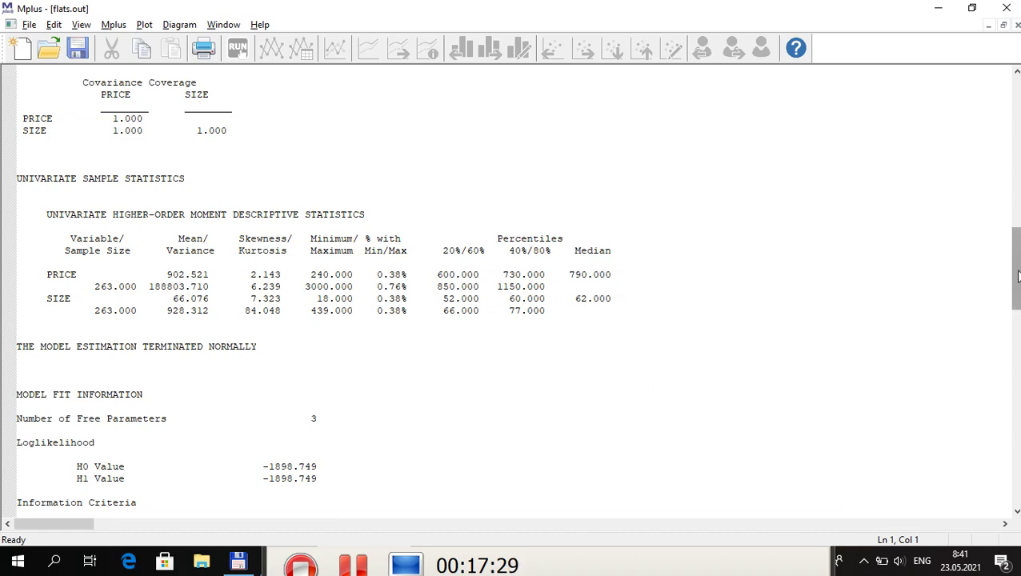
left_click_drag(1018, 276, 1016, 72)
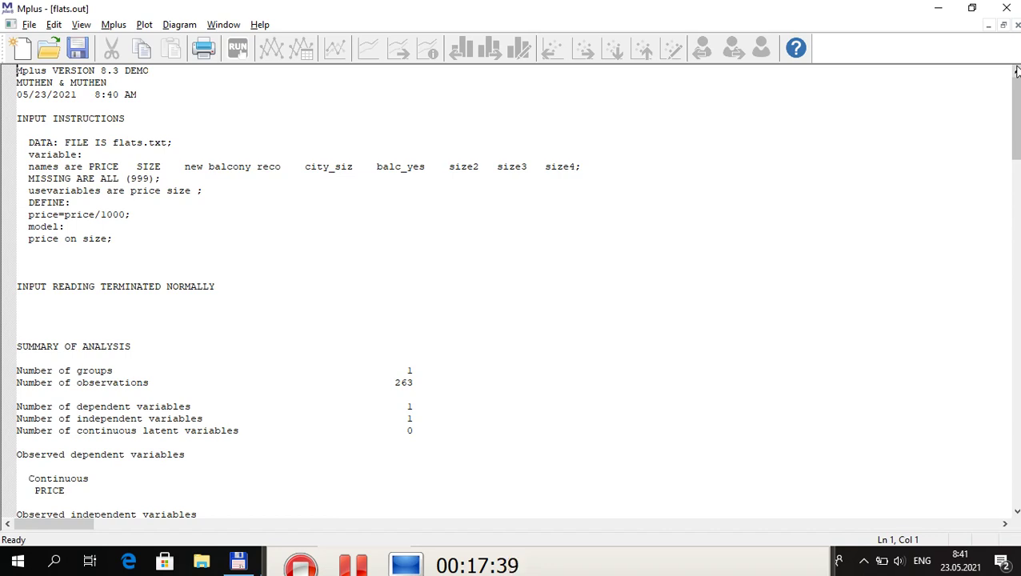
left_click(1018, 25)
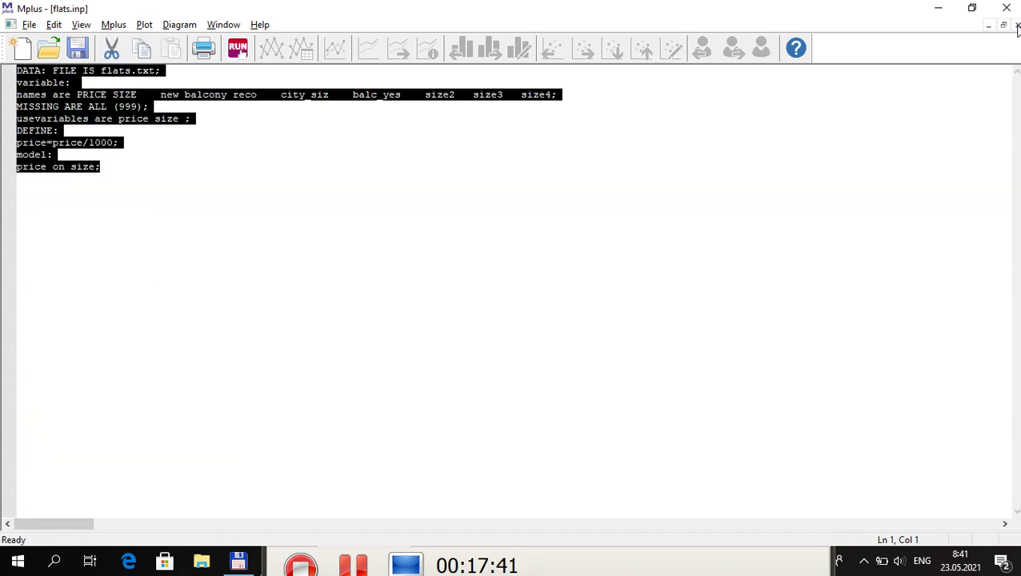